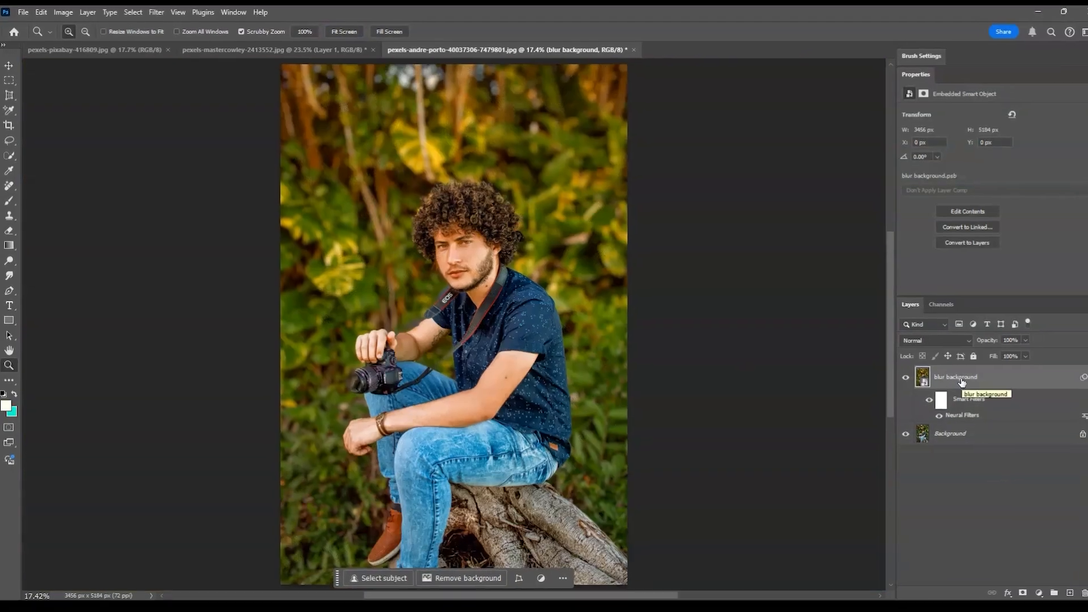
Duplicate the Background layer and rename the copy as "blur background".
{"action": "left_click", "coordinate": [1008, 590]}
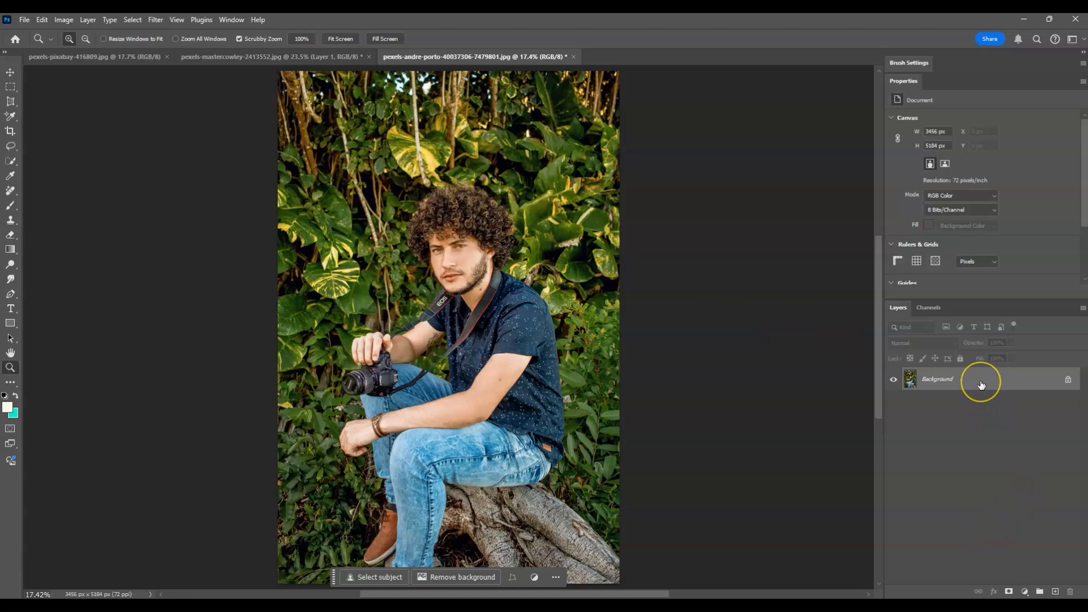
{"action": "key", "text": "ctrl+j"}
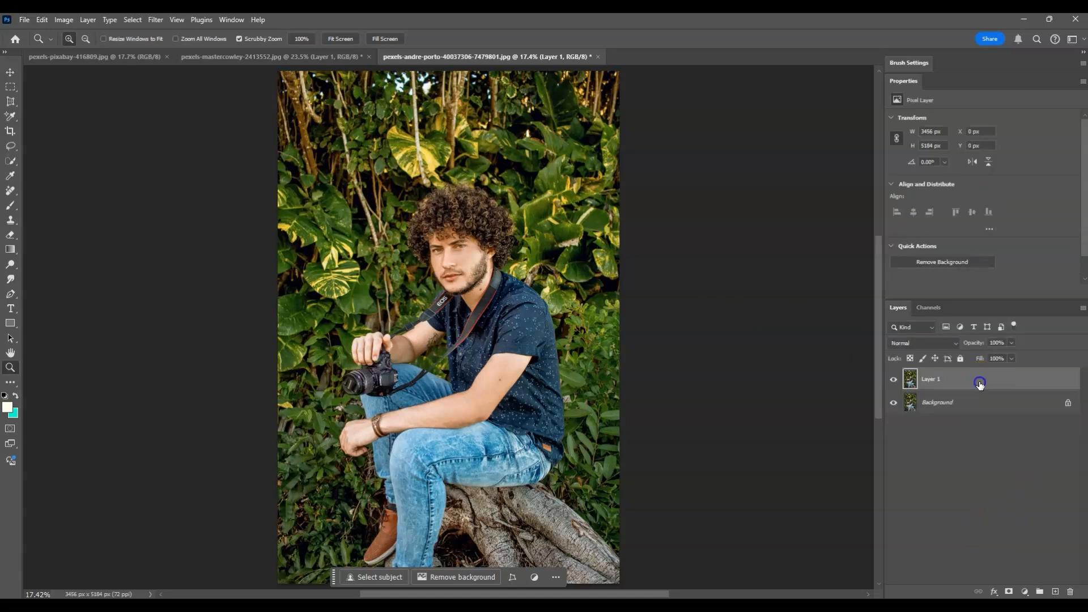
{"action": "double_click", "coordinate": [933, 378]}
{"action": "type", "text": "blur background"}
{"action": "left_click", "coordinate": [971, 453]}
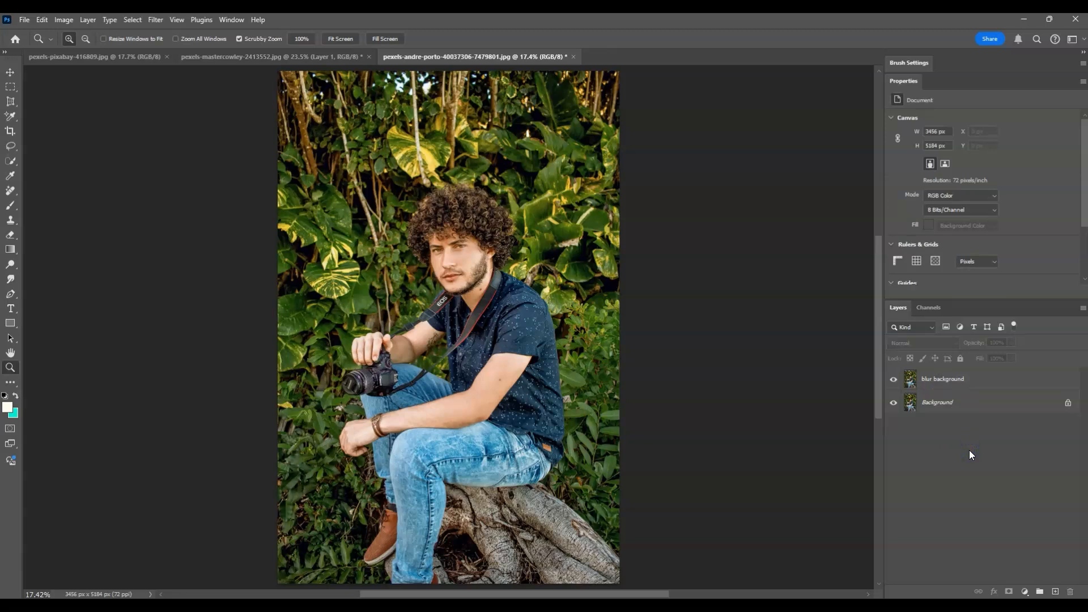
Convert the blur background layer to a smart object.
{"action": "left_click", "coordinate": [975, 379]}
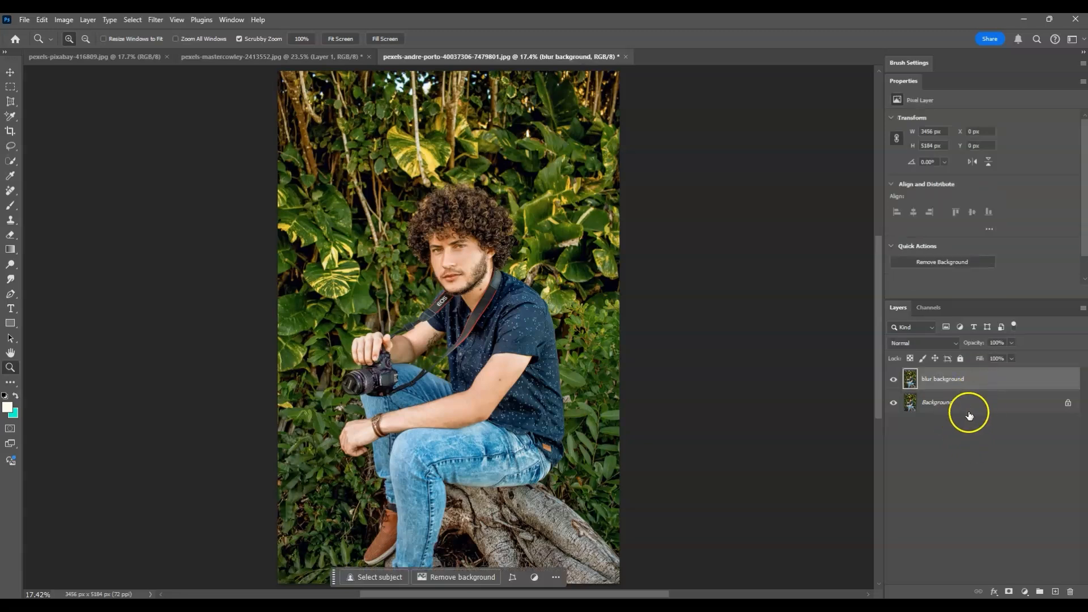
{"action": "right_click", "coordinate": [963, 384]}
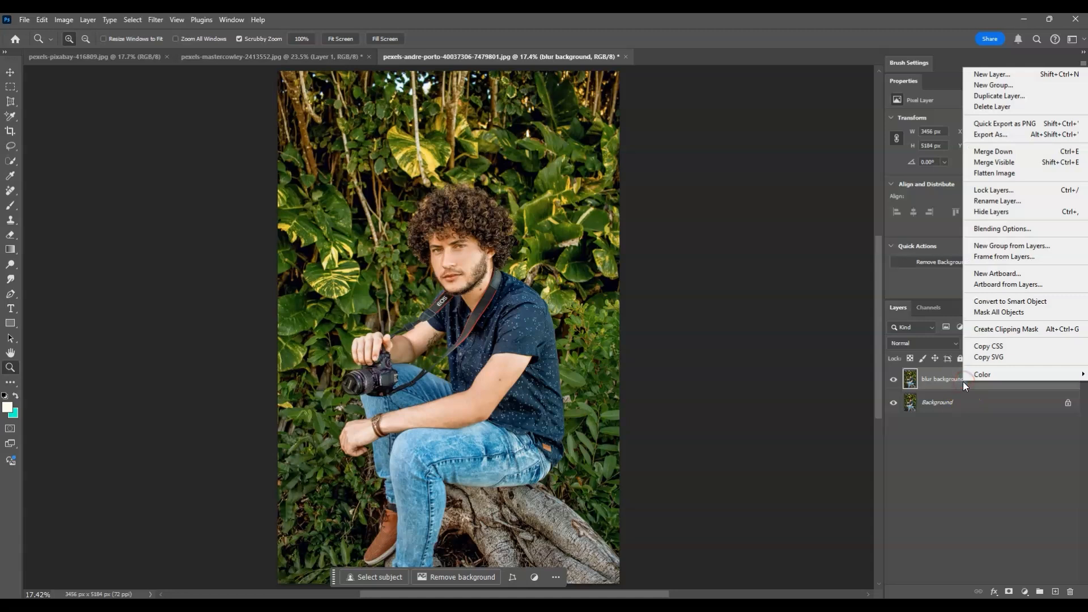
{"action": "left_click", "coordinate": [1005, 301]}
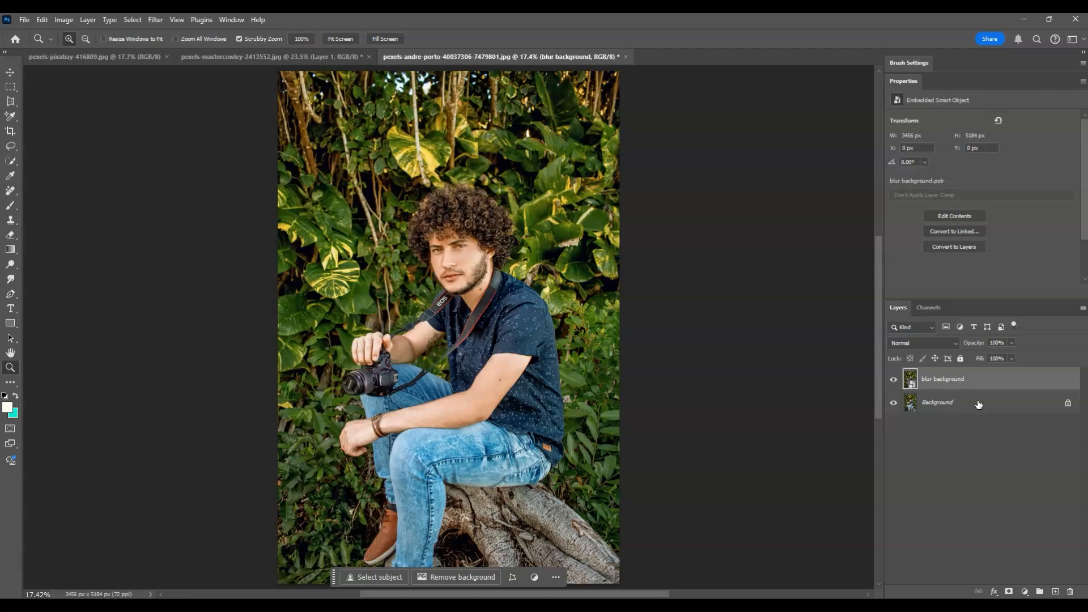
Open Neural Filters for the blur background layer and enable the Depth Blur filter.
{"action": "left_click", "coordinate": [957, 382]}
{"action": "left_click", "coordinate": [155, 19]}
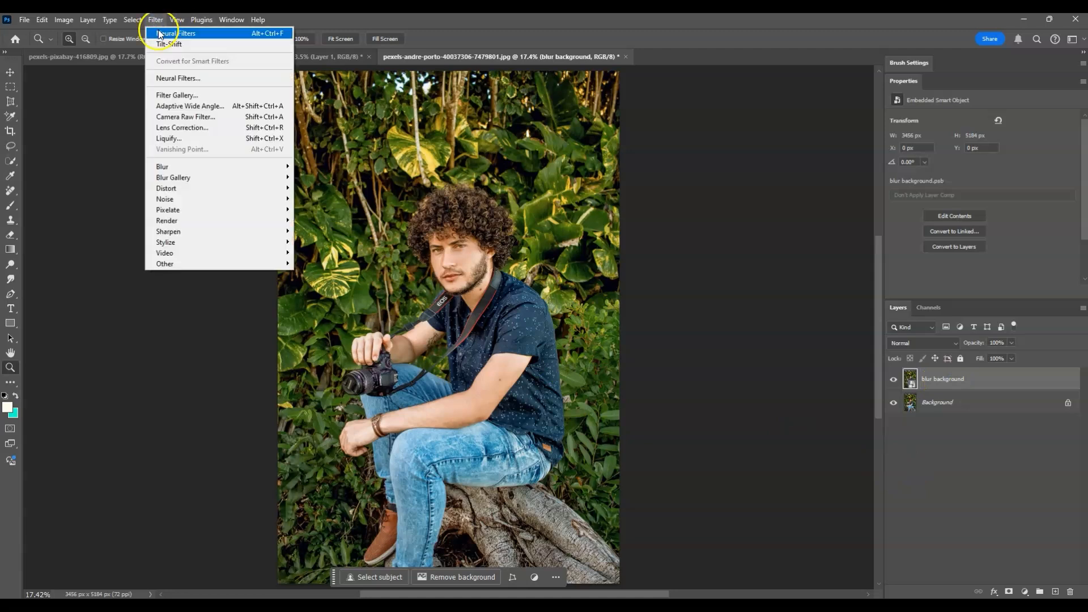
{"action": "left_click", "coordinate": [186, 84]}
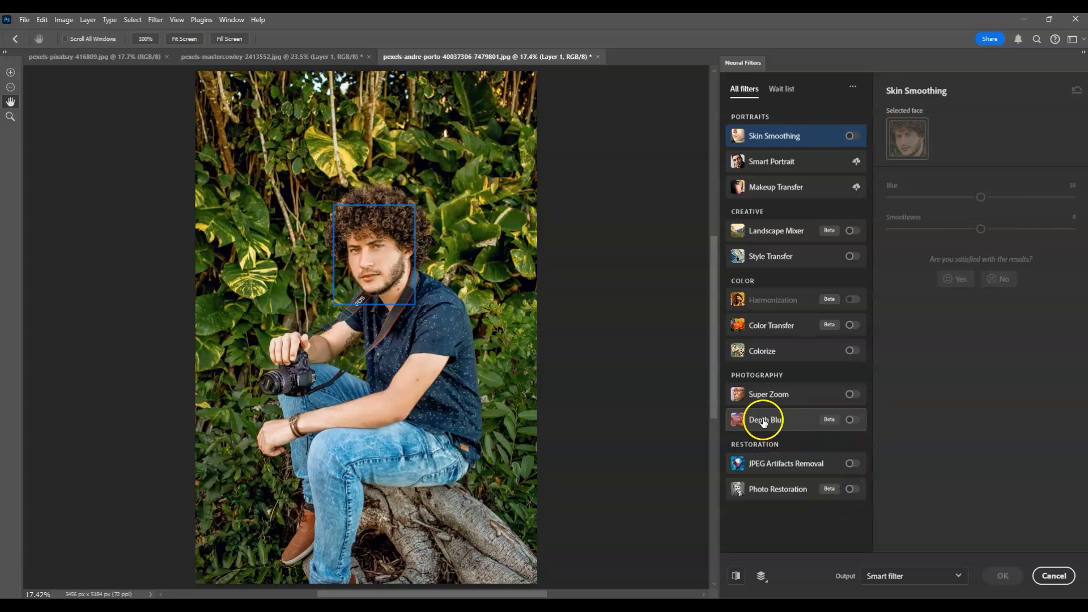
{"action": "left_click", "coordinate": [850, 420]}
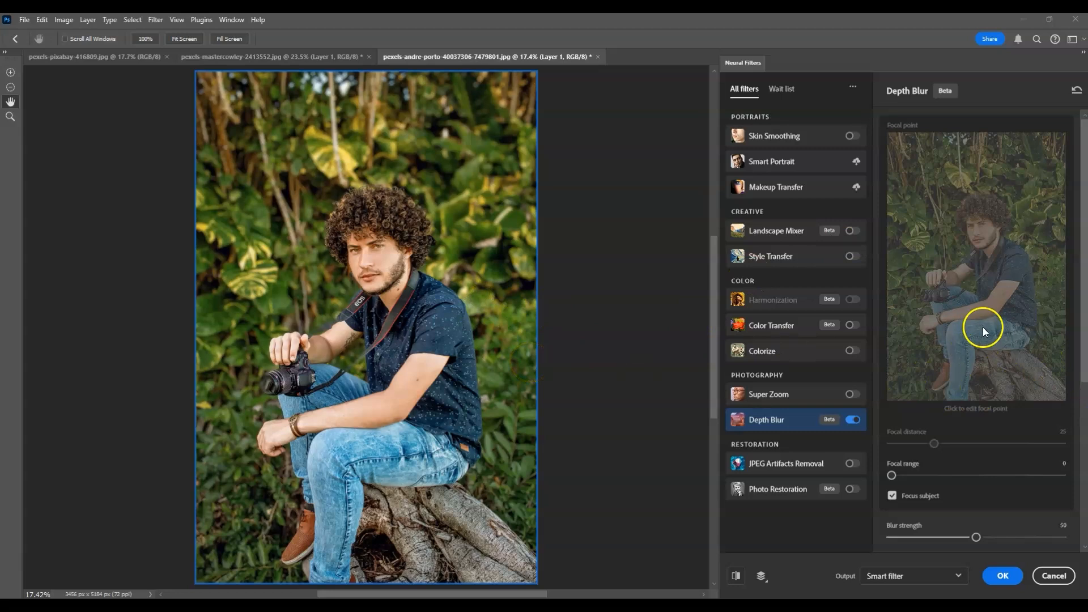
Set the Depth Blur filter's blur strength to 100.
{"action": "scroll", "coordinate": [960, 354], "scroll_direction": "down", "scroll_amount": 3}
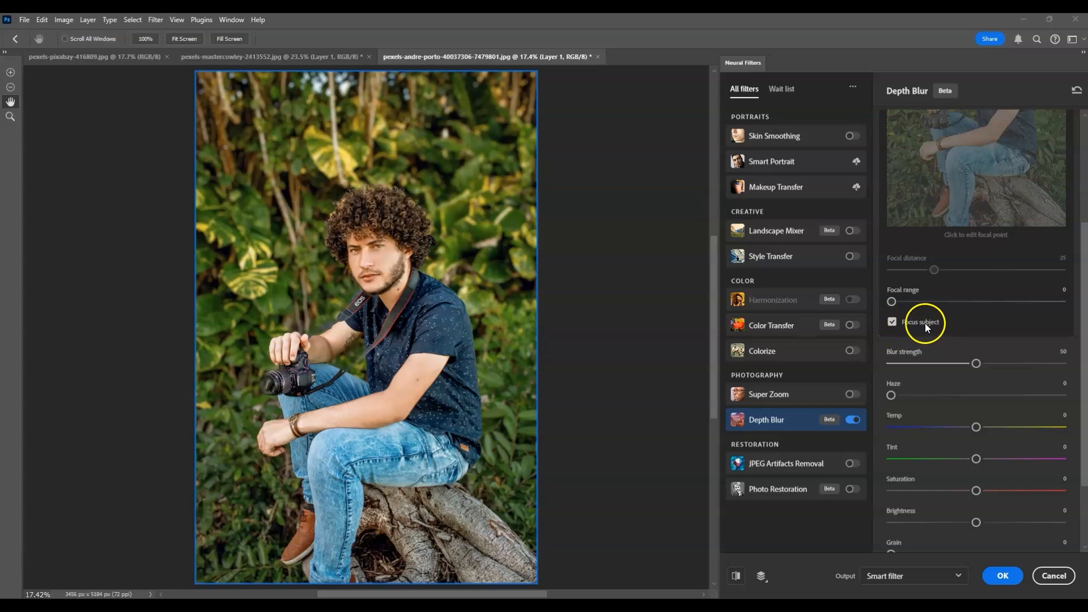
{"action": "left_click", "coordinate": [977, 364]}
{"action": "left_click_drag", "start_coordinate": [977, 364], "coordinate": [1082, 371]}
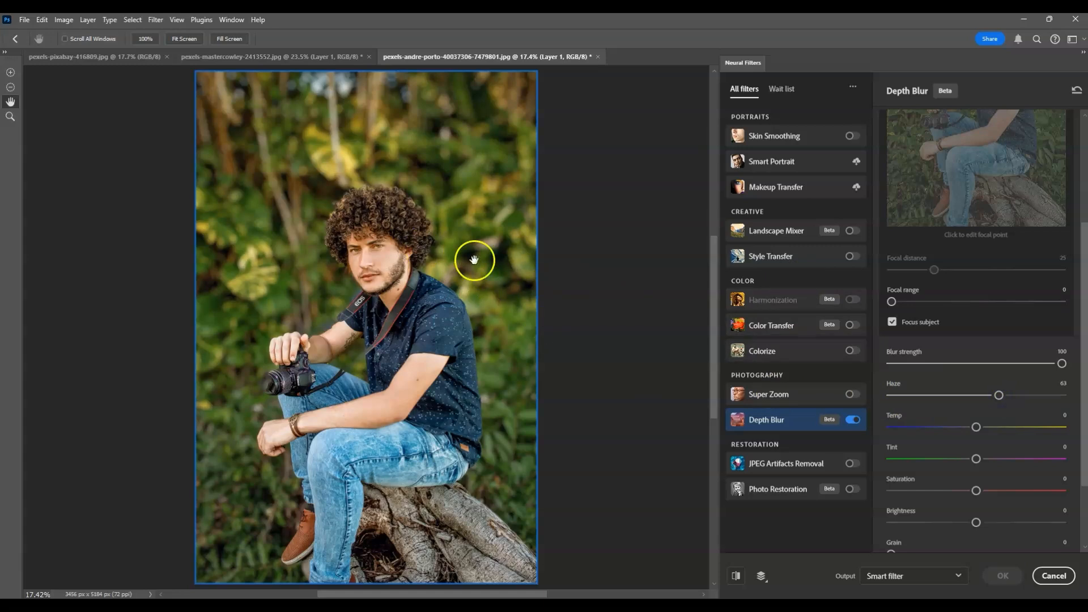
Try a haze of 63 in Depth Blur and reset the haze to 0.
{"action": "left_click_drag", "start_coordinate": [892, 395], "coordinate": [1001, 404]}
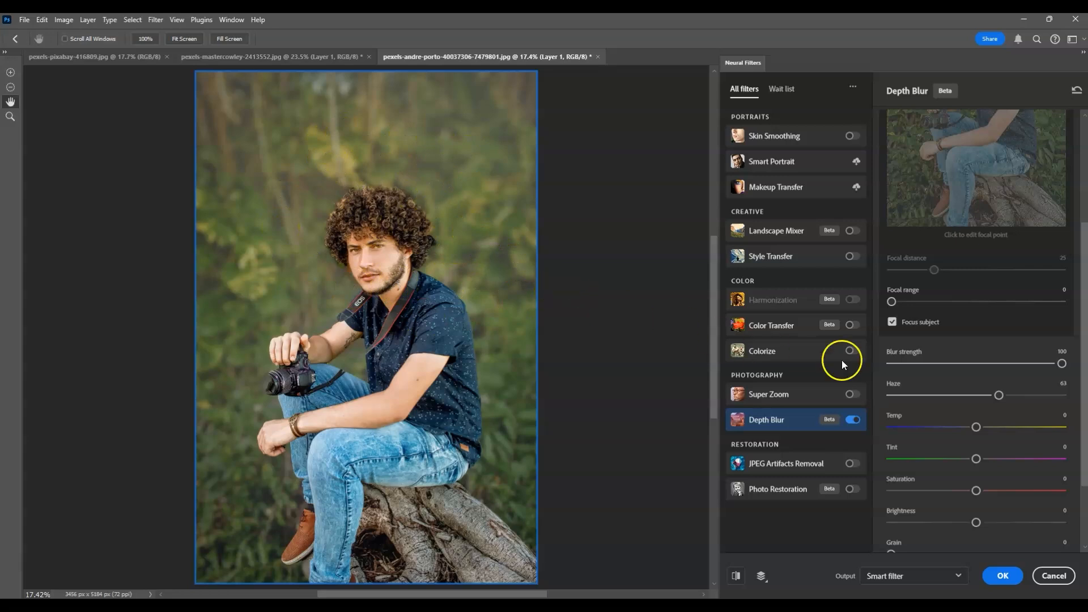
{"action": "left_click_drag", "start_coordinate": [1001, 390], "coordinate": [728, 390]}
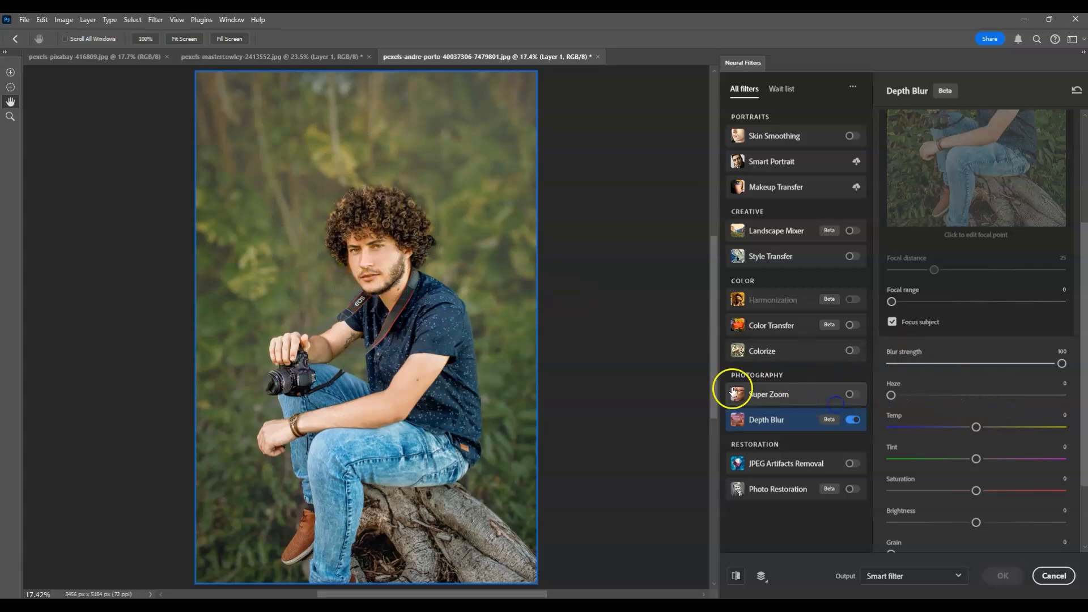
Raise the Depth Blur grain to 100 and inspect the blurred background around the man up close.
{"action": "scroll", "coordinate": [995, 400], "scroll_direction": "down", "scroll_amount": 2}
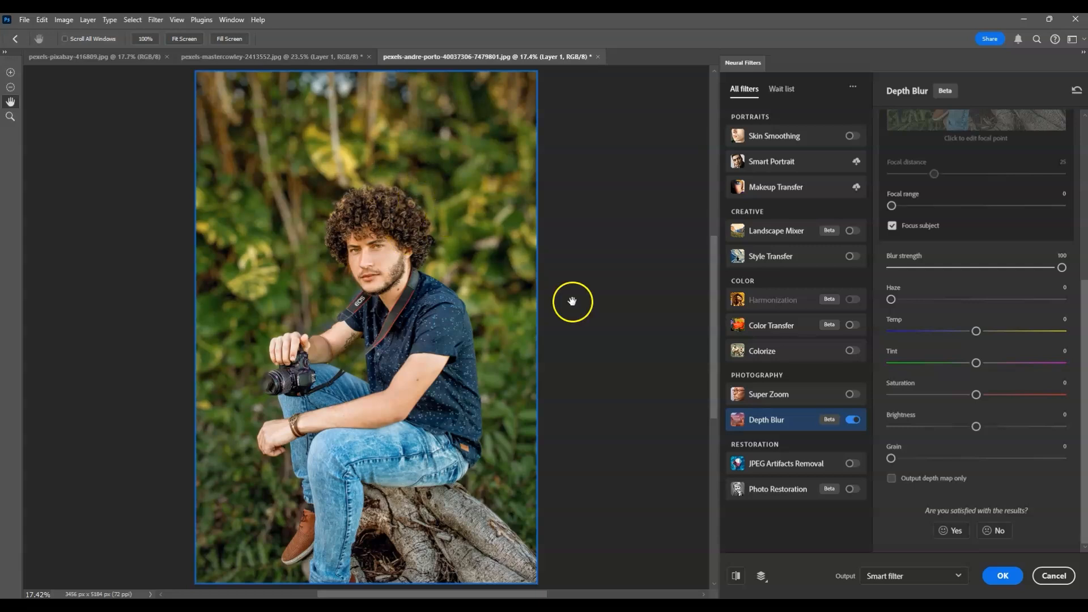
{"action": "left_click_drag", "start_coordinate": [892, 458], "coordinate": [1063, 460]}
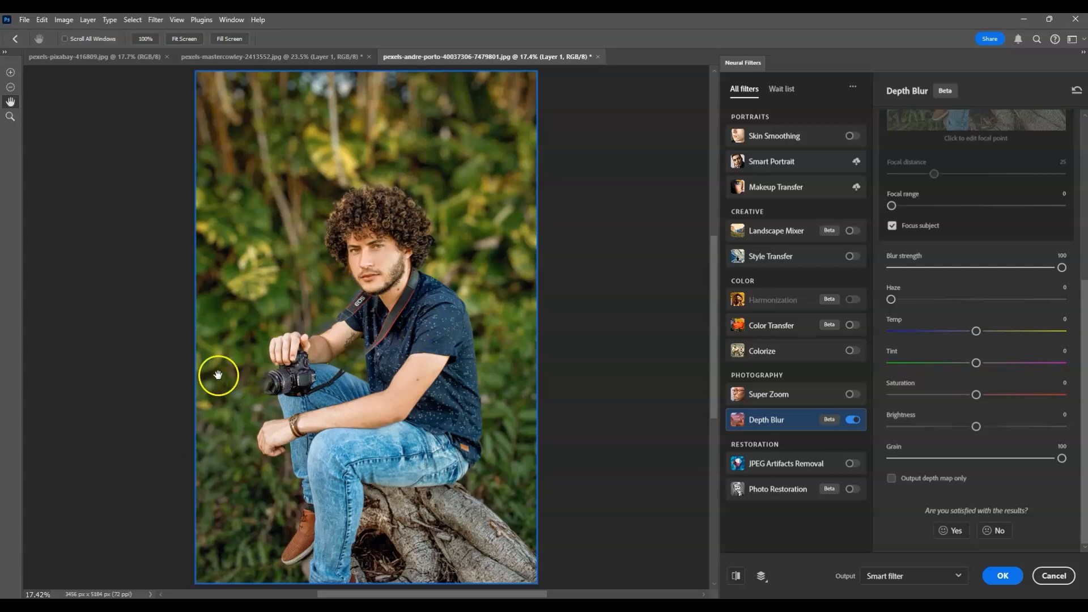
{"action": "left_click", "coordinate": [10, 116]}
{"action": "left_click_drag", "start_coordinate": [267, 175], "coordinate": [490, 297]}
{"action": "scroll", "coordinate": [491, 297], "scroll_direction": "down", "scroll_amount": 3}
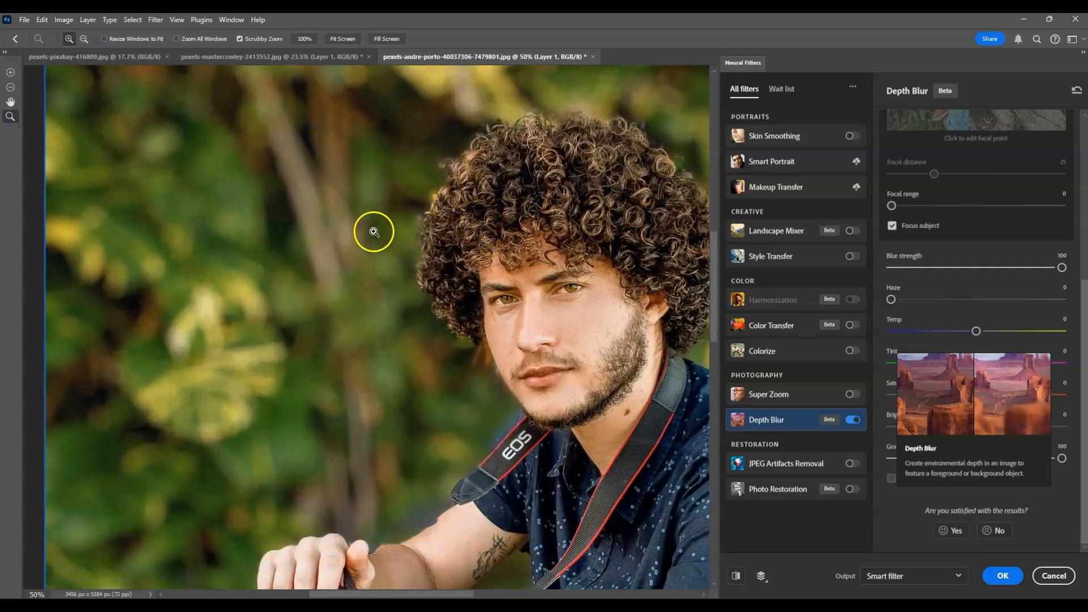
{"action": "scroll", "coordinate": [469, 357], "scroll_direction": "down", "scroll_amount": 3}
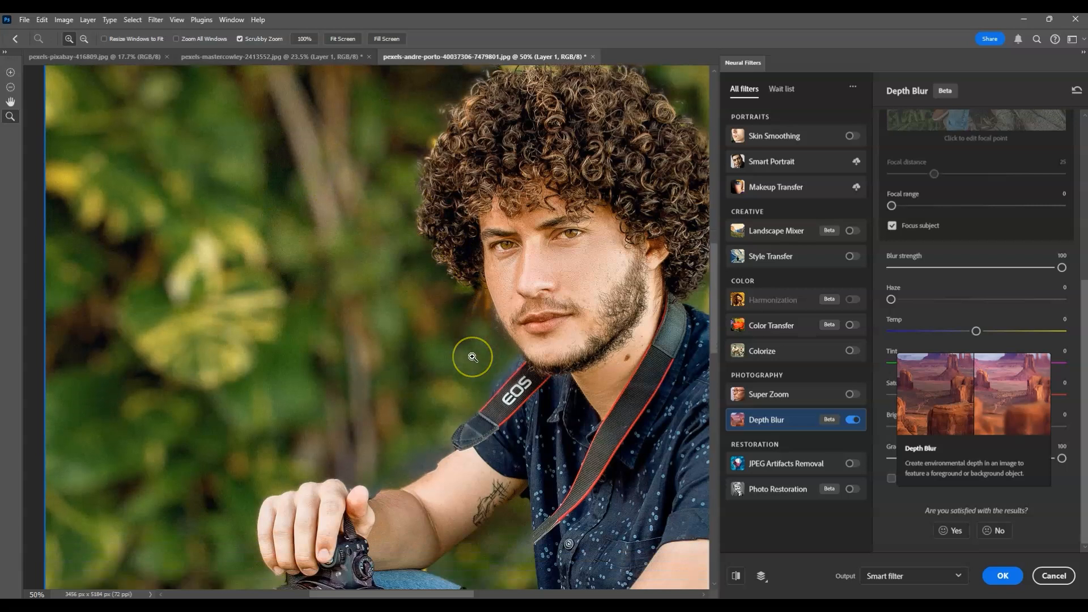
{"action": "scroll", "coordinate": [371, 295], "scroll_direction": "down", "scroll_amount": 9}
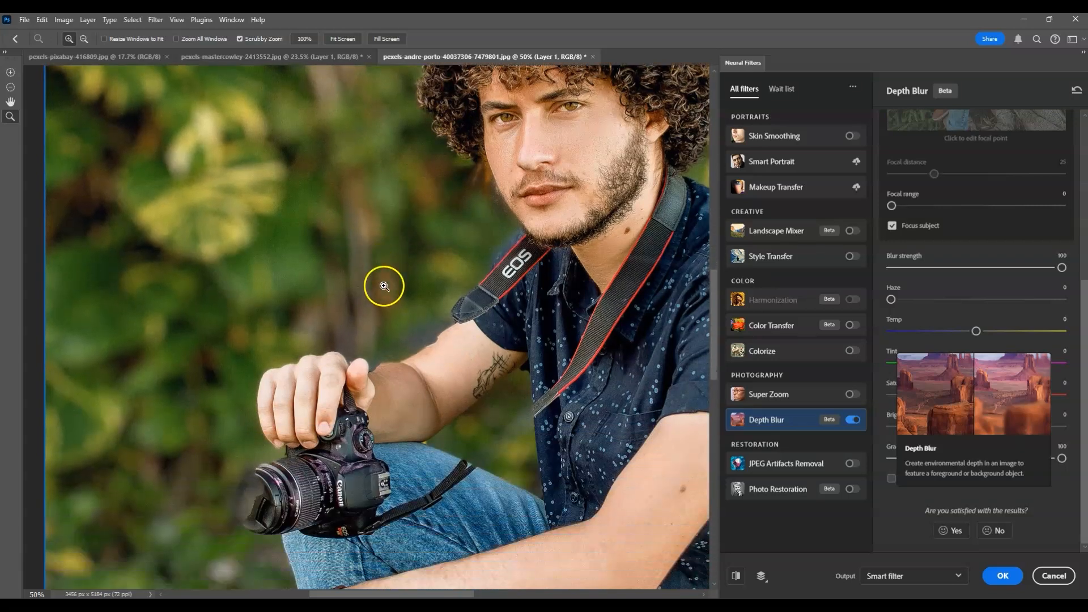
{"action": "scroll", "coordinate": [400, 311], "scroll_direction": "up", "scroll_amount": 3}
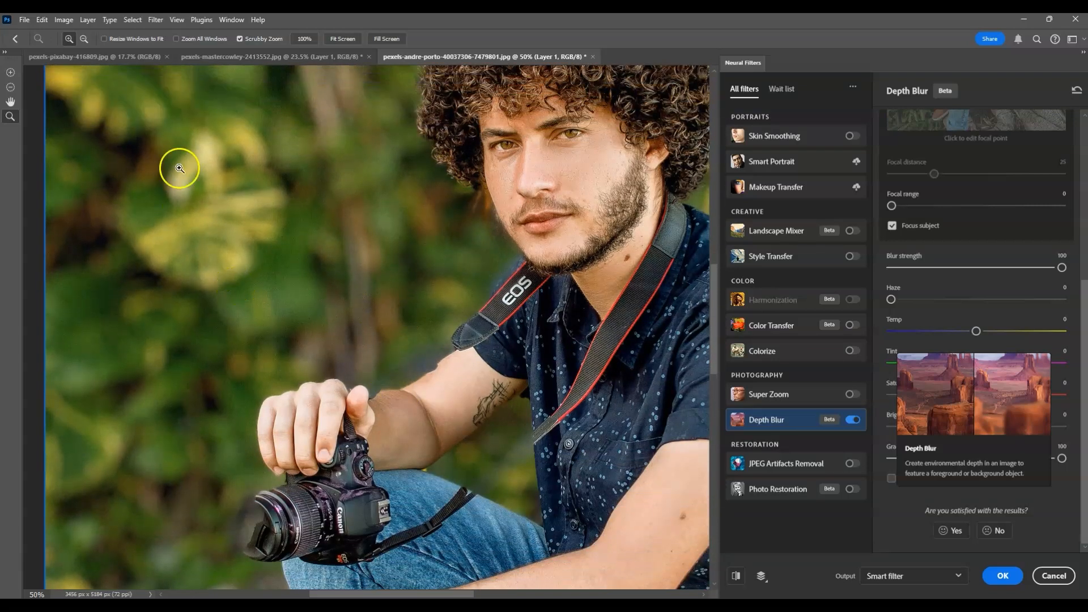
{"action": "left_click", "coordinate": [342, 39]}
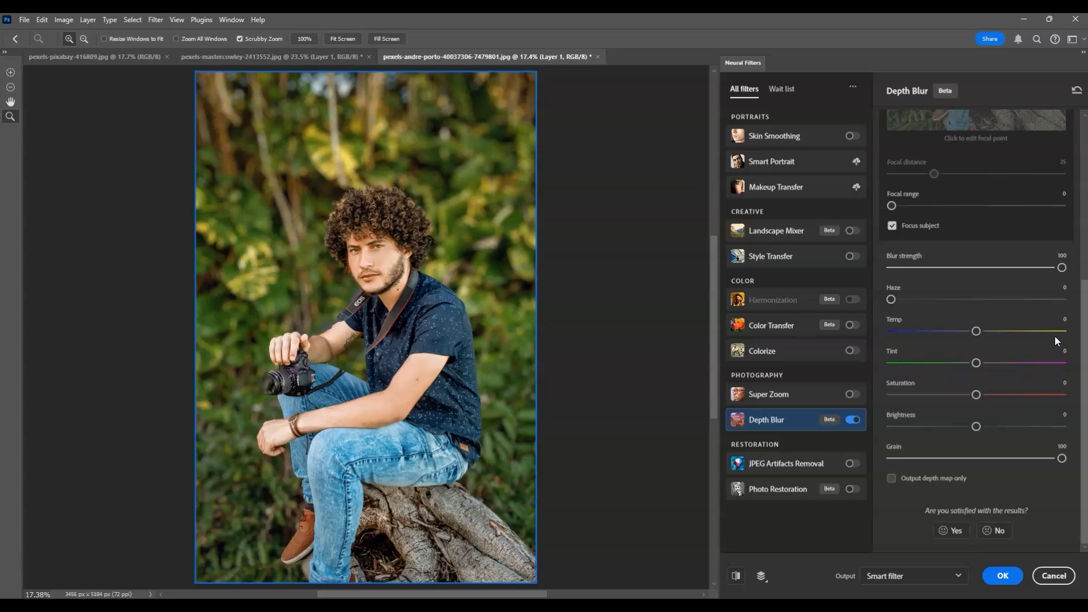
Set the Depth Blur grain to 15 and the blur strength to 80.
{"action": "left_click_drag", "start_coordinate": [1053, 460], "coordinate": [919, 464]}
{"action": "scroll", "coordinate": [987, 437], "scroll_direction": "up", "scroll_amount": 5}
{"action": "scroll", "coordinate": [988, 436], "scroll_direction": "down", "scroll_amount": 2}
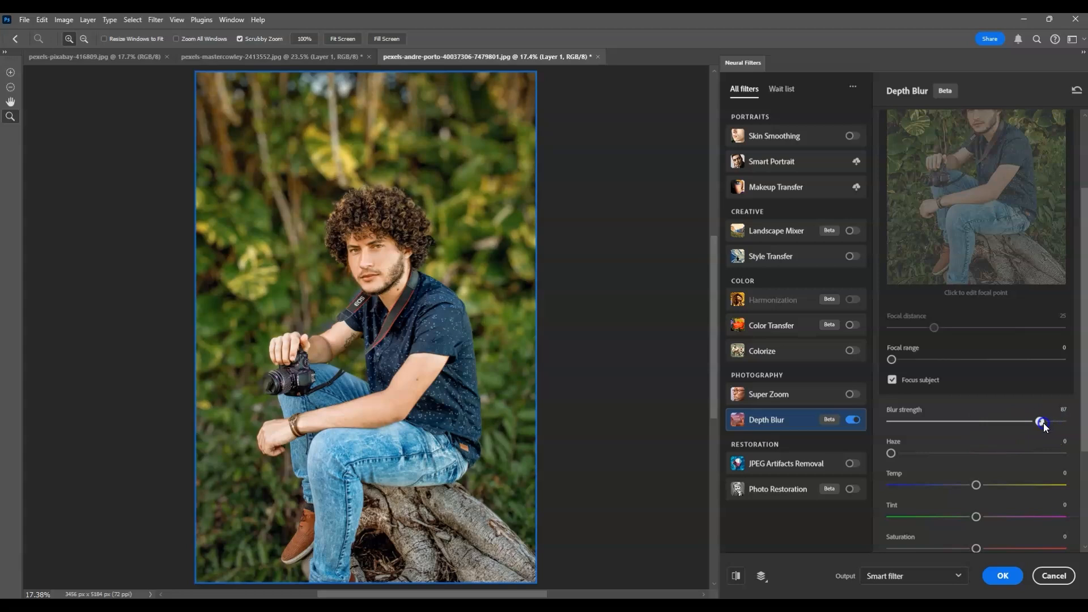
{"action": "left_click_drag", "start_coordinate": [1035, 421], "coordinate": [1031, 419]}
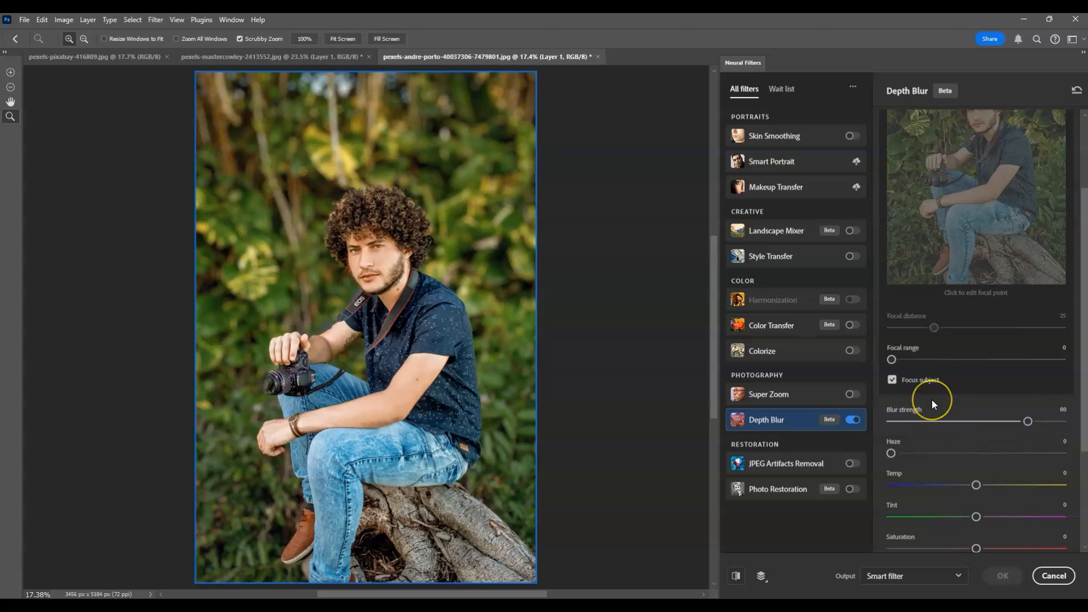
Set the Depth Blur temp to +15 and the saturation to +15.
{"action": "scroll", "coordinate": [932, 399], "scroll_direction": "down", "scroll_amount": 2}
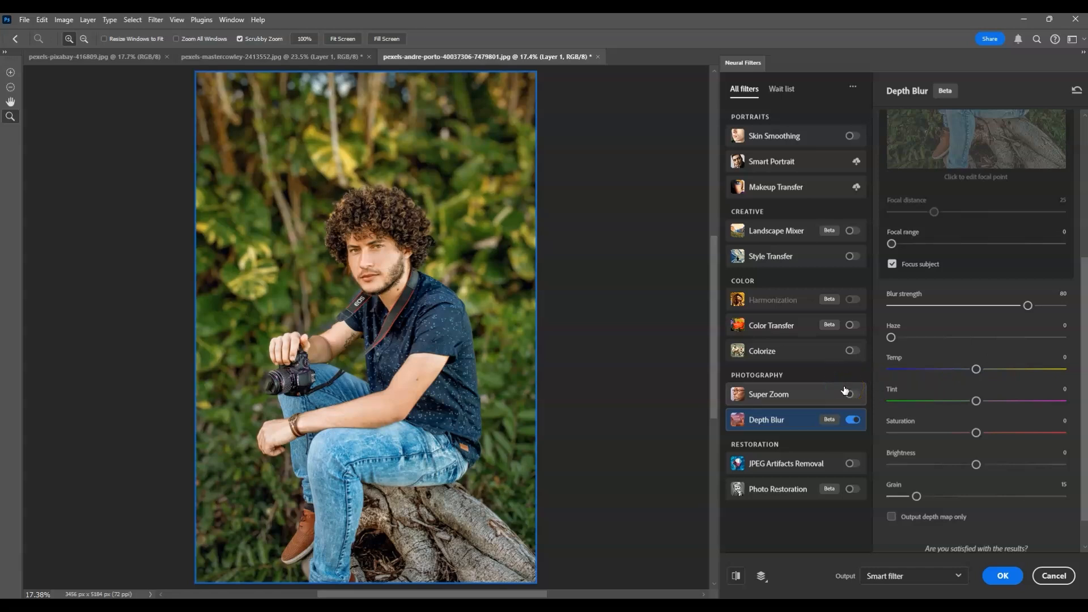
{"action": "left_click", "coordinate": [875, 375]}
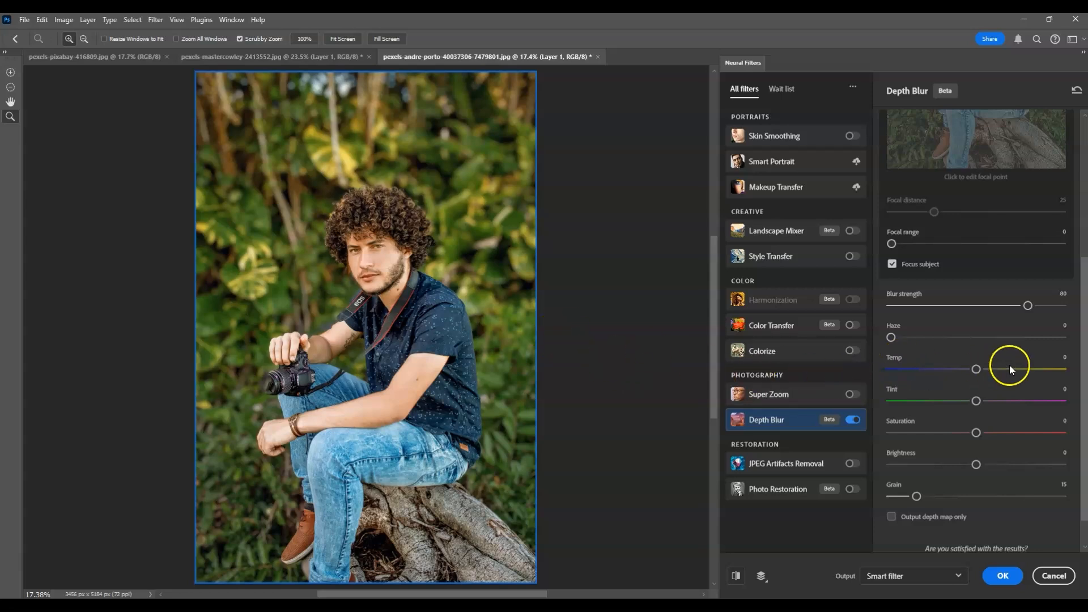
{"action": "left_click_drag", "start_coordinate": [976, 369], "coordinate": [1003, 370]}
{"action": "left_click_drag", "start_coordinate": [985, 434], "coordinate": [999, 433]}
{"action": "left_click_drag", "start_coordinate": [1008, 438], "coordinate": [1003, 437]}
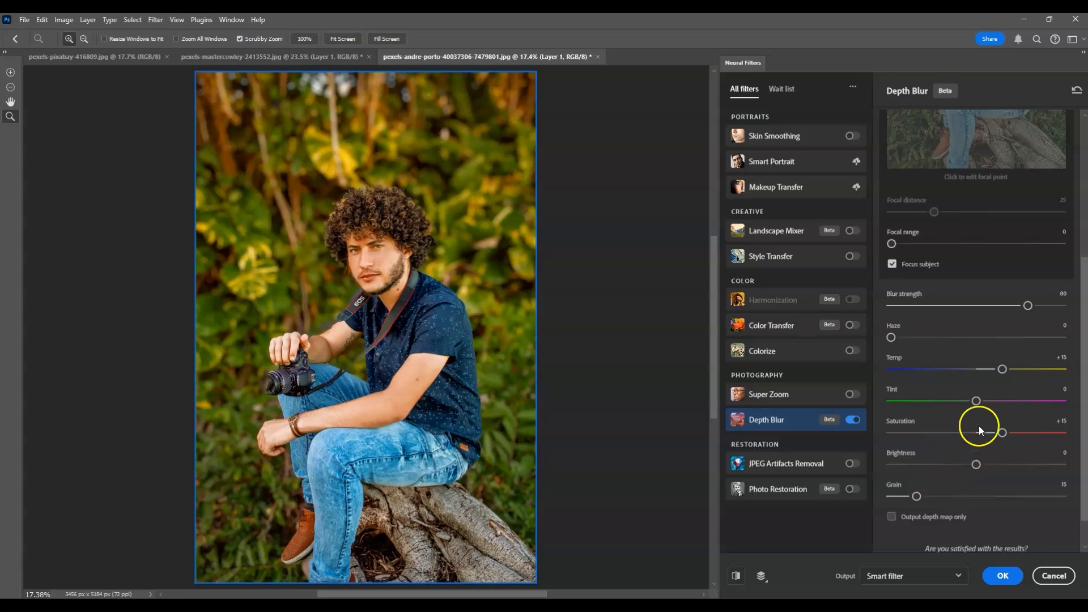
Apply the Depth Blur neural filter to the layer as a smart filter.
{"action": "scroll", "coordinate": [987, 394], "scroll_direction": "up", "scroll_amount": 4}
{"action": "scroll", "coordinate": [973, 337], "scroll_direction": "down", "scroll_amount": 5}
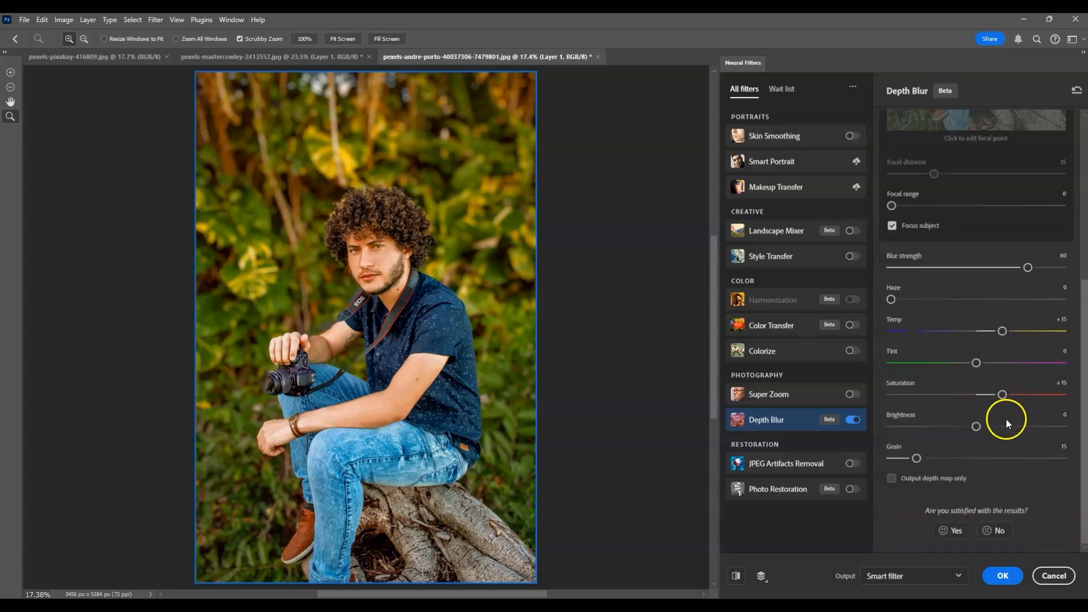
{"action": "left_click", "coordinate": [1002, 576]}
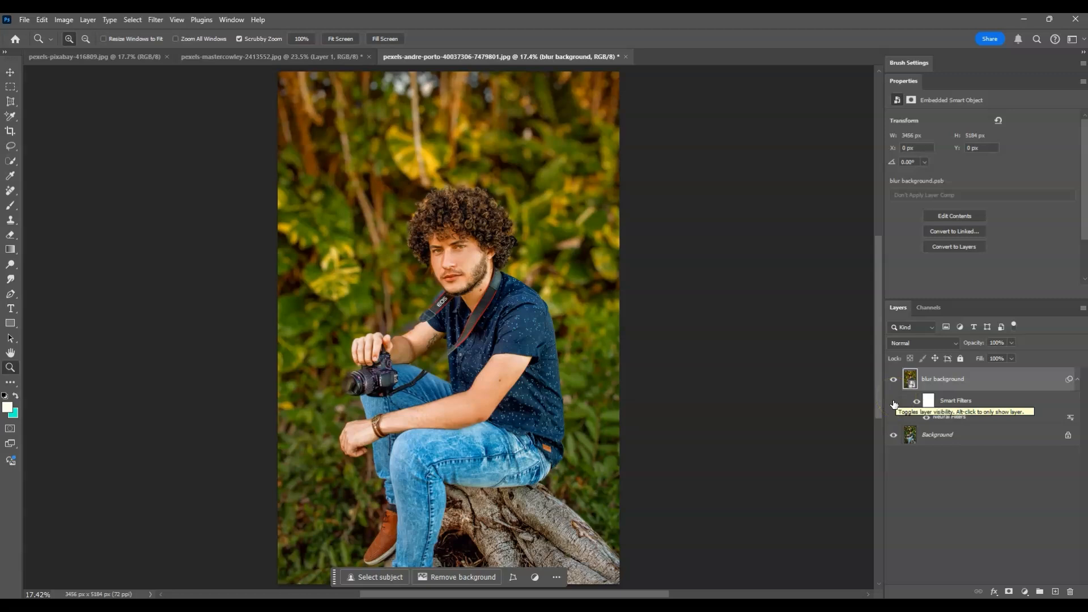
Inspect the subject's edges around the hand, camera and forearm at 100% zoom, and return to the full image.
{"action": "left_click_drag", "start_coordinate": [372, 352], "coordinate": [502, 328]}
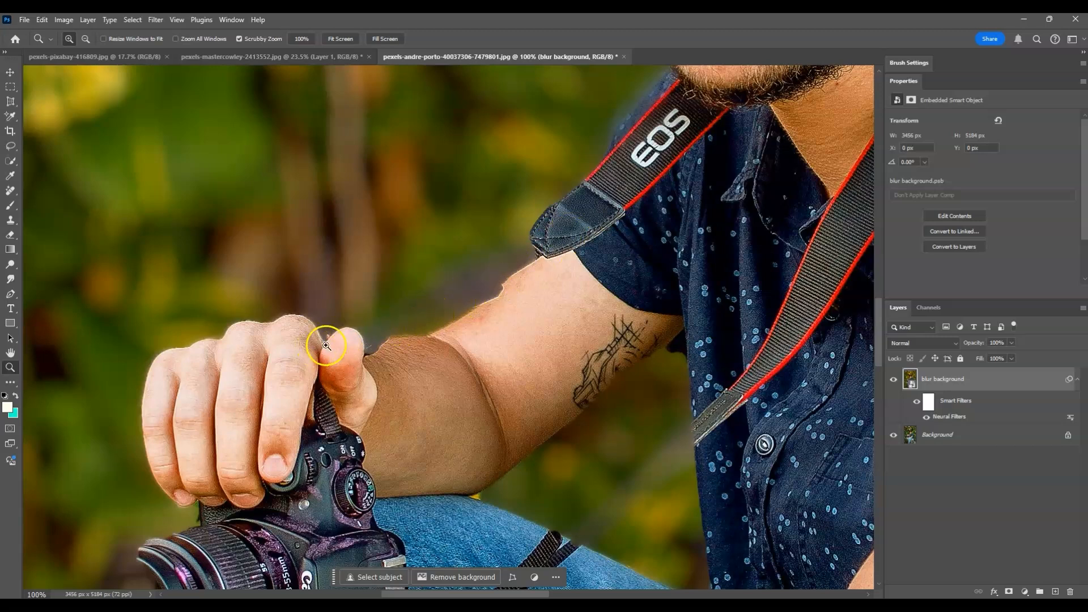
{"action": "scroll", "coordinate": [575, 266], "scroll_direction": "down", "scroll_amount": 5}
{"action": "scroll", "coordinate": [519, 322], "scroll_direction": "down", "scroll_amount": 1}
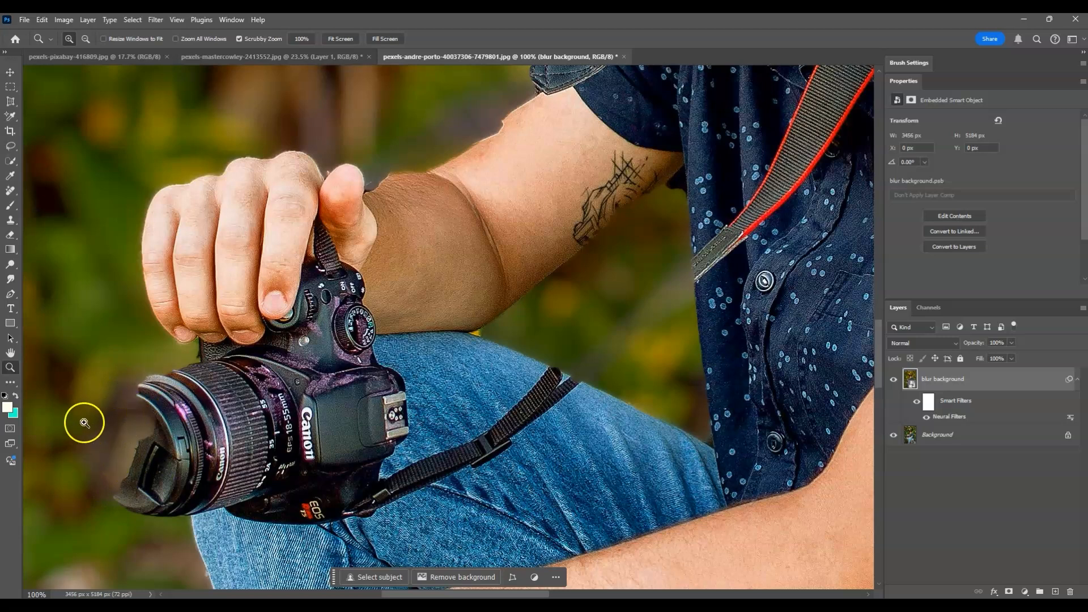
{"action": "scroll", "coordinate": [541, 425], "scroll_direction": "down", "scroll_amount": 2}
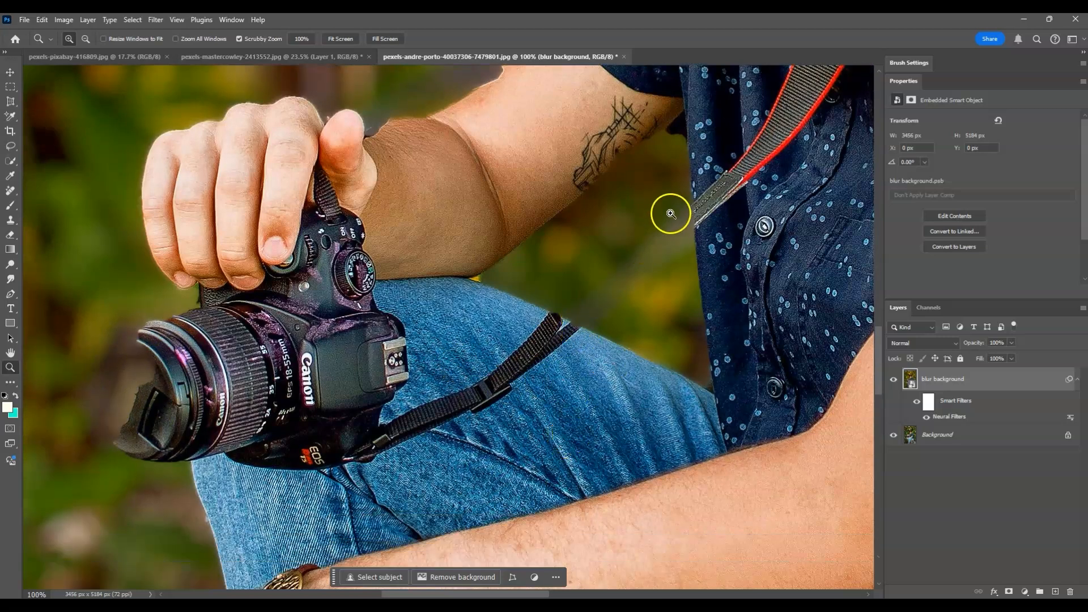
{"action": "scroll", "coordinate": [705, 376], "scroll_direction": "down", "scroll_amount": 3}
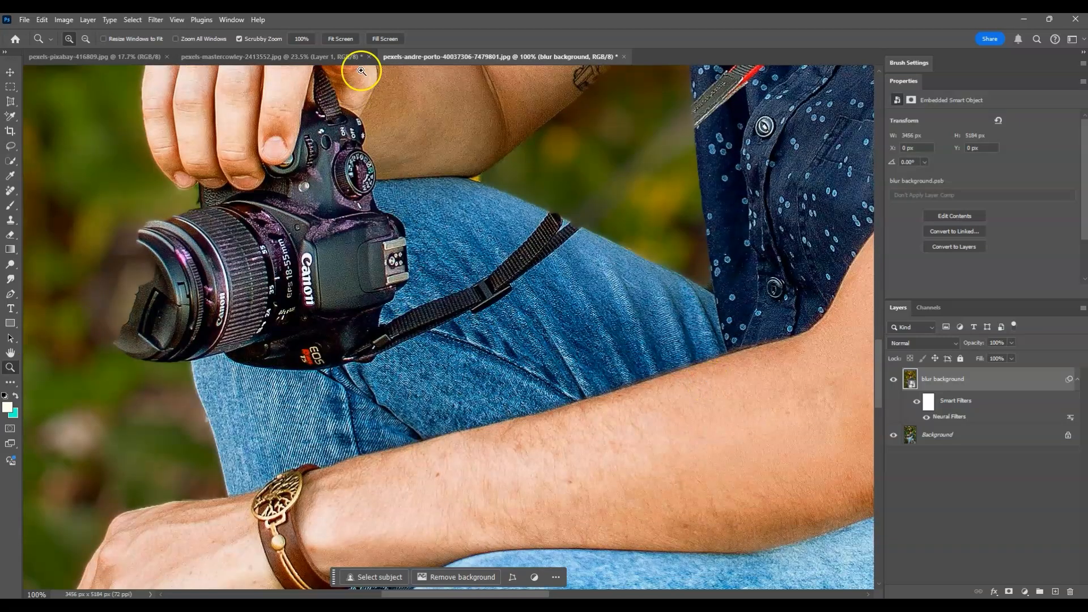
{"action": "key", "text": "ctrl+0"}
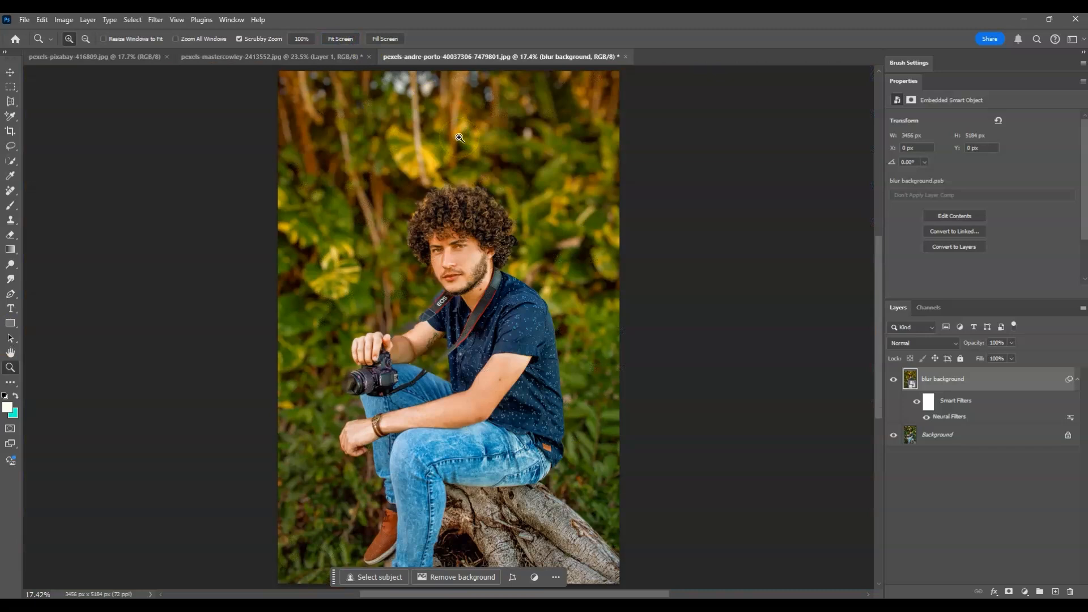
Add a layer mask to the blur background layer.
{"action": "left_click", "coordinate": [948, 384]}
{"action": "left_click", "coordinate": [1009, 591]}
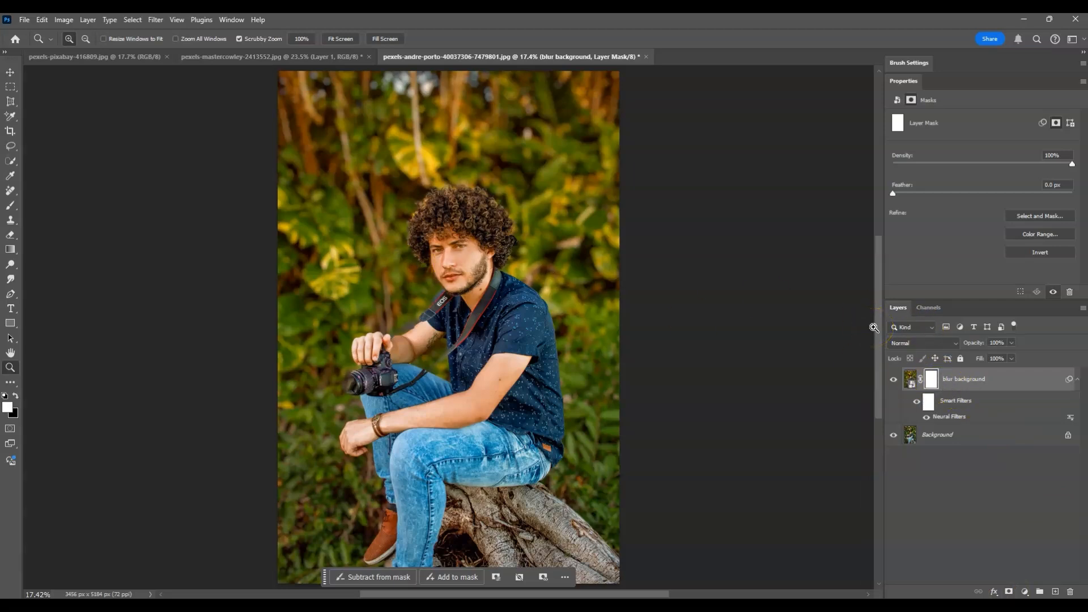
Activate the Brush tool, check its preset settings, and make black the foreground color for painting on the layer mask.
{"action": "key", "text": "b"}
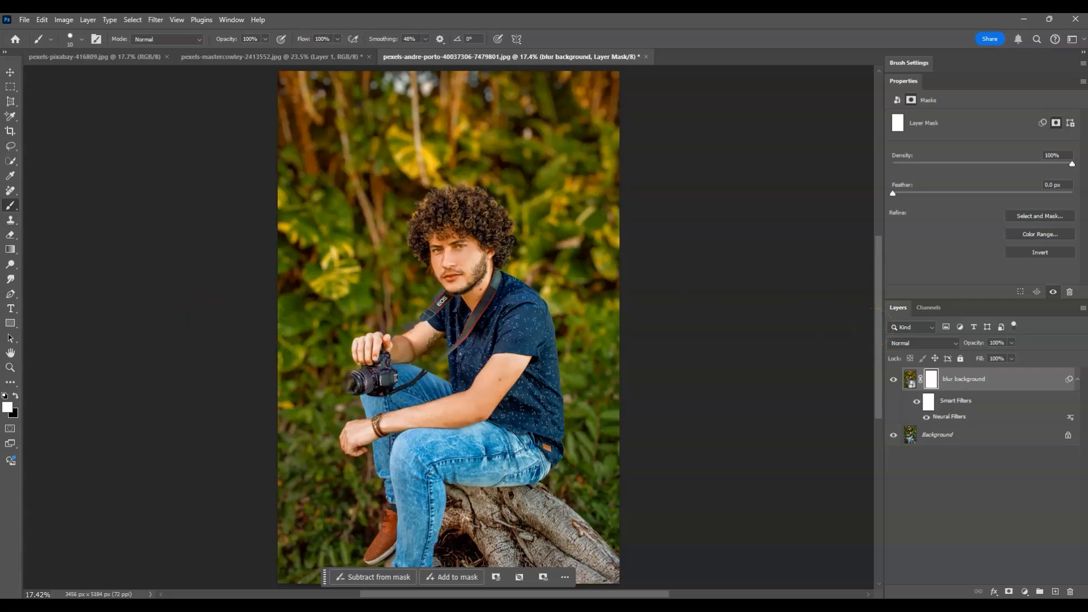
{"action": "left_click", "coordinate": [74, 33]}
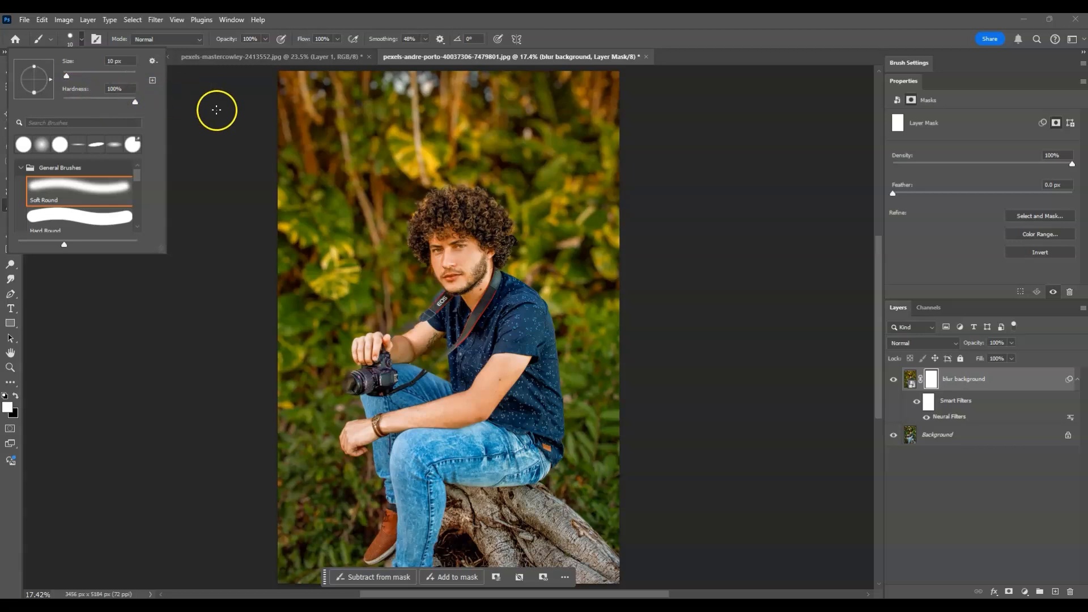
{"action": "left_click", "coordinate": [299, 19]}
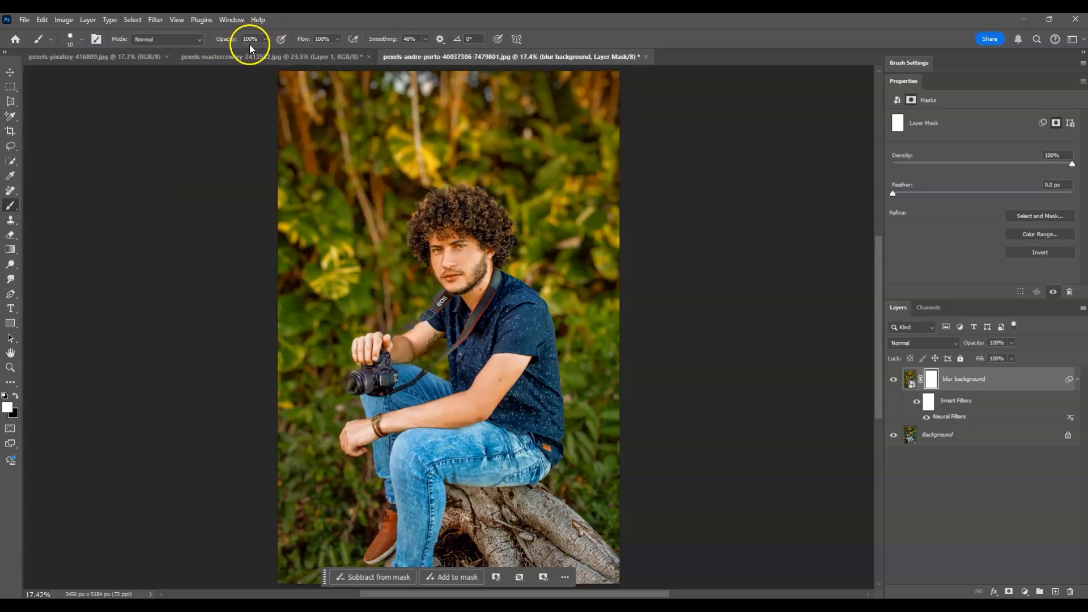
{"action": "left_click", "coordinate": [16, 395]}
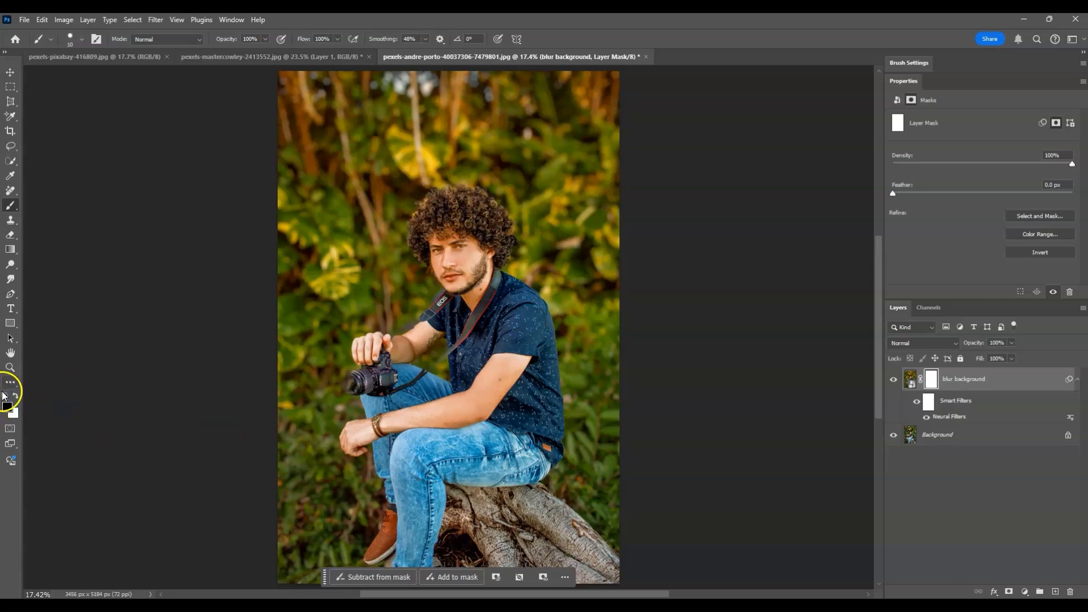
Paint black on the mask along the upper arm to bring back the sharp camera strap and buckle, working at 200% zoom.
{"action": "left_click", "coordinate": [11, 367]}
{"action": "left_click", "coordinate": [403, 326]}
{"action": "left_click", "coordinate": [404, 325]}
{"action": "left_click", "coordinate": [449, 330]}
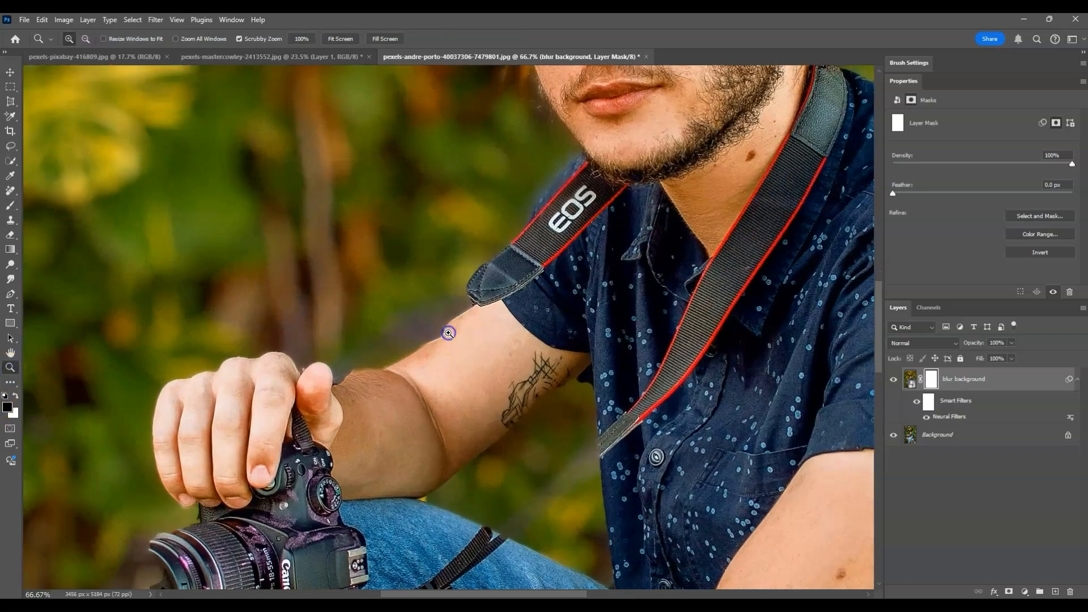
{"action": "left_click", "coordinate": [450, 328]}
{"action": "scroll", "coordinate": [405, 159], "scroll_direction": "down", "scroll_amount": 1}
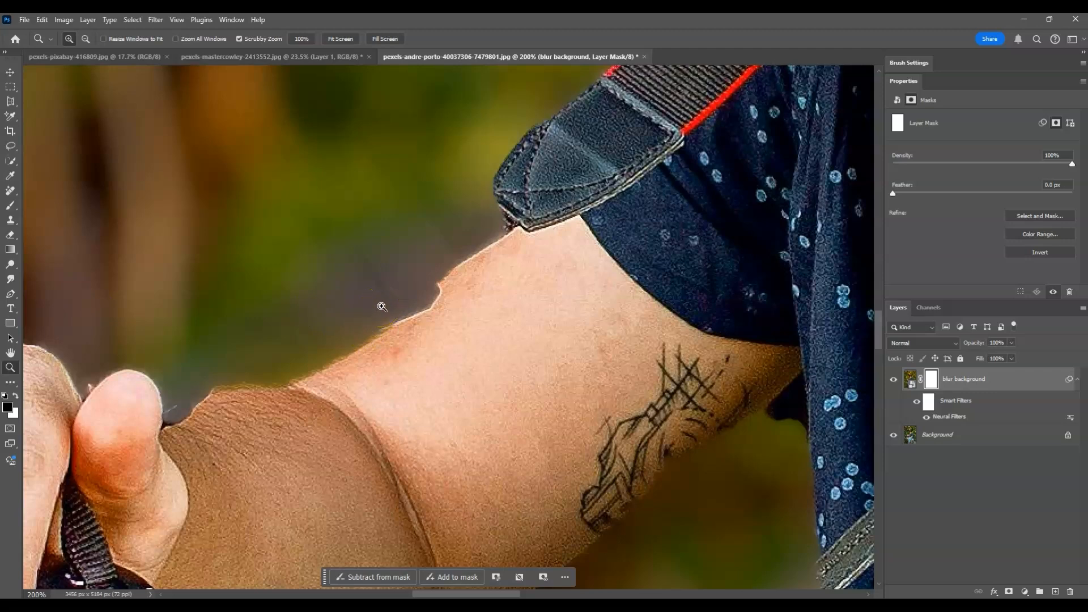
{"action": "key", "text": "b"}
{"action": "left_click_drag", "start_coordinate": [479, 245], "coordinate": [503, 221]}
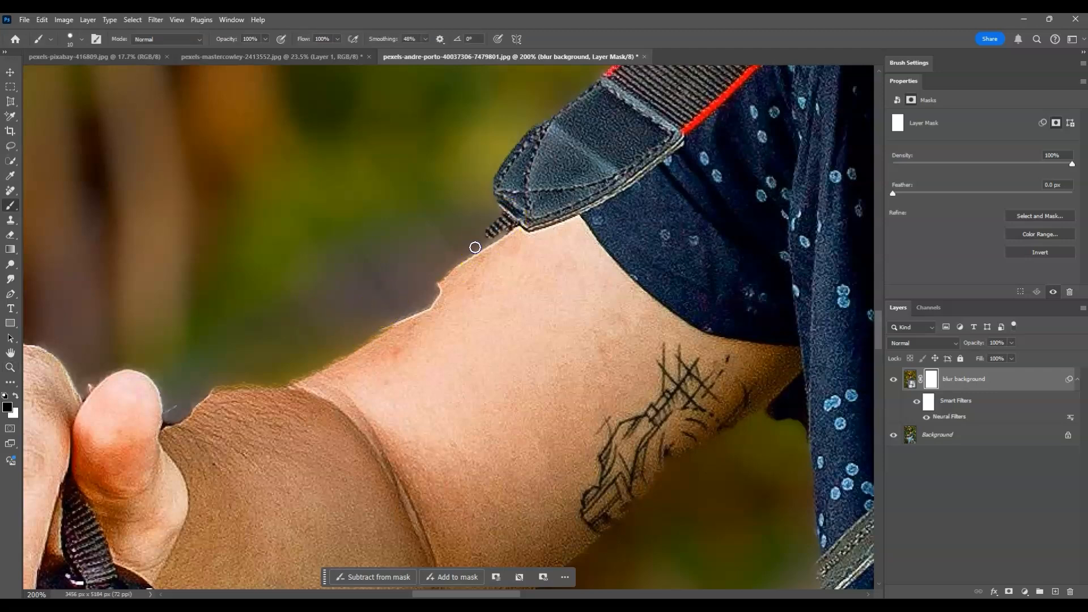
{"action": "mouse_move", "coordinate": [460, 258]}
{"action": "left_mouse_down"}
{"action": "mouse_move", "coordinate": [512, 209]}
{"action": "mouse_move", "coordinate": [410, 259]}
{"action": "mouse_move", "coordinate": [416, 268]}
{"action": "mouse_move", "coordinate": [323, 270]}
{"action": "mouse_move", "coordinate": [289, 322]}
{"action": "mouse_move", "coordinate": [161, 413]}
{"action": "left_mouse_up"}
{"action": "mouse_move", "coordinate": [340, 306]}
{"action": "left_mouse_down"}
{"action": "mouse_move", "coordinate": [395, 288]}
{"action": "mouse_move", "coordinate": [365, 314]}
{"action": "mouse_move", "coordinate": [424, 304]}
{"action": "mouse_move", "coordinate": [340, 312]}
{"action": "mouse_move", "coordinate": [354, 271]}
{"action": "mouse_move", "coordinate": [427, 275]}
{"action": "mouse_move", "coordinate": [429, 292]}
{"action": "mouse_move", "coordinate": [384, 246]}
{"action": "mouse_move", "coordinate": [294, 292]}
{"action": "mouse_move", "coordinate": [299, 282]}
{"action": "mouse_move", "coordinate": [332, 285]}
{"action": "mouse_move", "coordinate": [323, 254]}
{"action": "left_mouse_up"}
Paint white on the mask around the upper strap and buckle to restore the blur on the background beside their edges.
{"action": "key", "text": "x"}
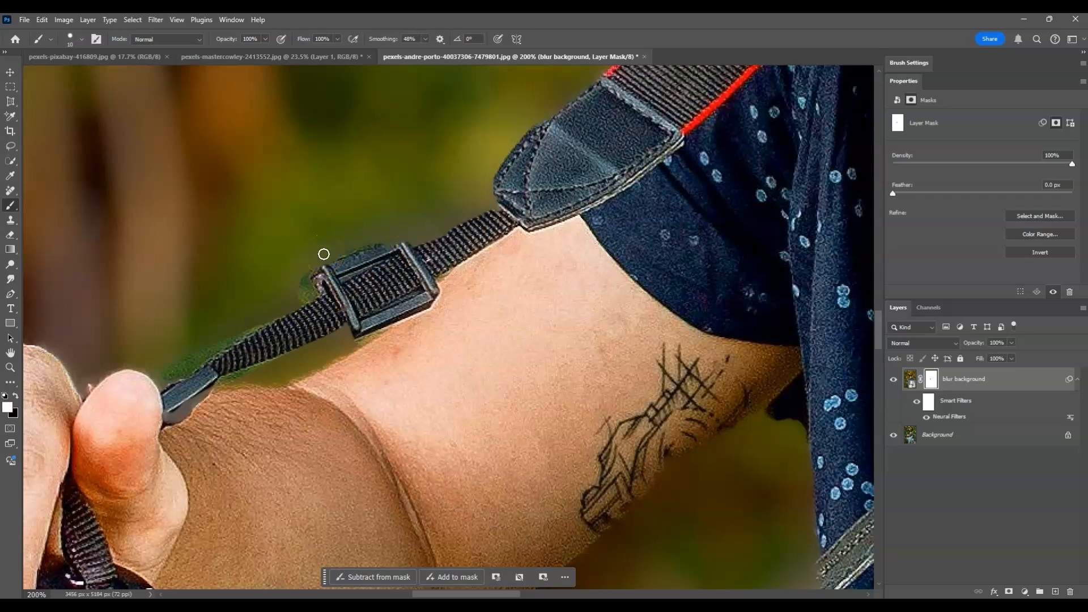
{"action": "left_click", "coordinate": [305, 281]}
{"action": "left_click_drag", "start_coordinate": [247, 379], "coordinate": [233, 377]}
{"action": "left_click_drag", "start_coordinate": [344, 347], "coordinate": [374, 338]}
{"action": "mouse_move", "coordinate": [389, 236]}
{"action": "left_mouse_down"}
{"action": "mouse_move", "coordinate": [319, 265]}
{"action": "mouse_move", "coordinate": [313, 292]}
{"action": "left_mouse_up"}
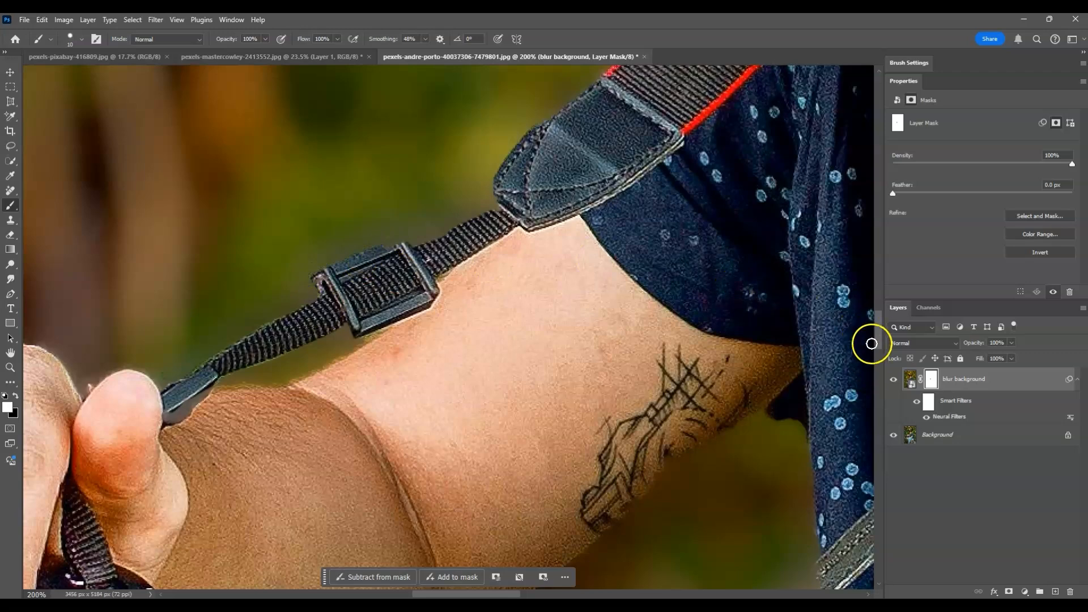
Paint black on the mask with a larger brush to bring back the strap section between the shirt and the jeans.
{"action": "scroll", "coordinate": [866, 343], "scroll_direction": "down", "scroll_amount": 10}
{"action": "left_click_drag", "start_coordinate": [479, 593], "coordinate": [503, 588]}
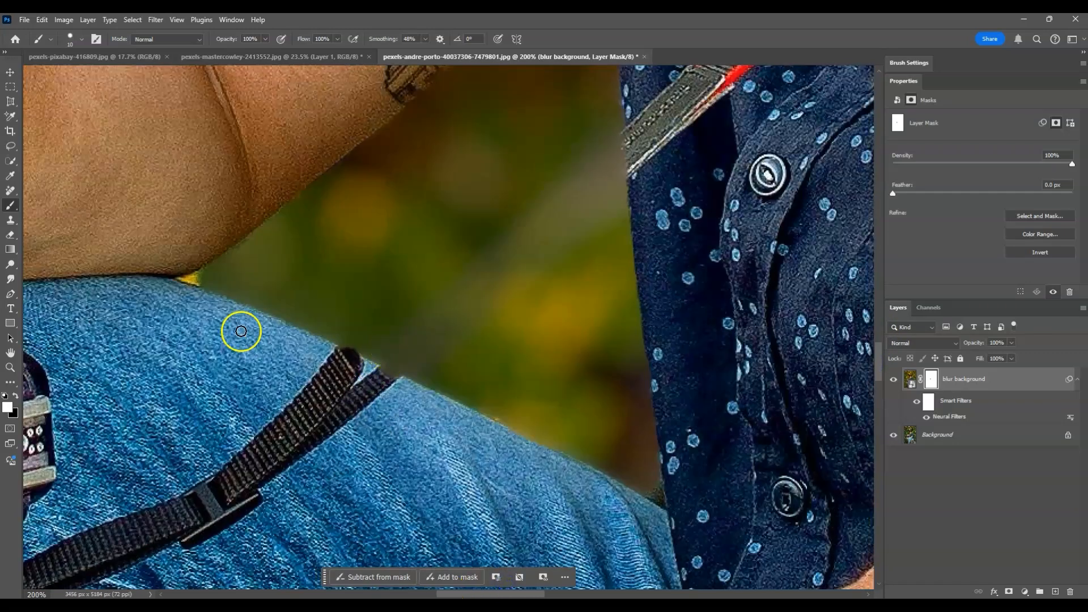
{"action": "key", "text": "x"}
{"action": "key", "text": "bracketright"}
{"action": "key", "text": "bracketright"}
{"action": "key", "text": "bracketright"}
{"action": "key", "text": "bracketright"}
{"action": "key", "text": "bracketright"}
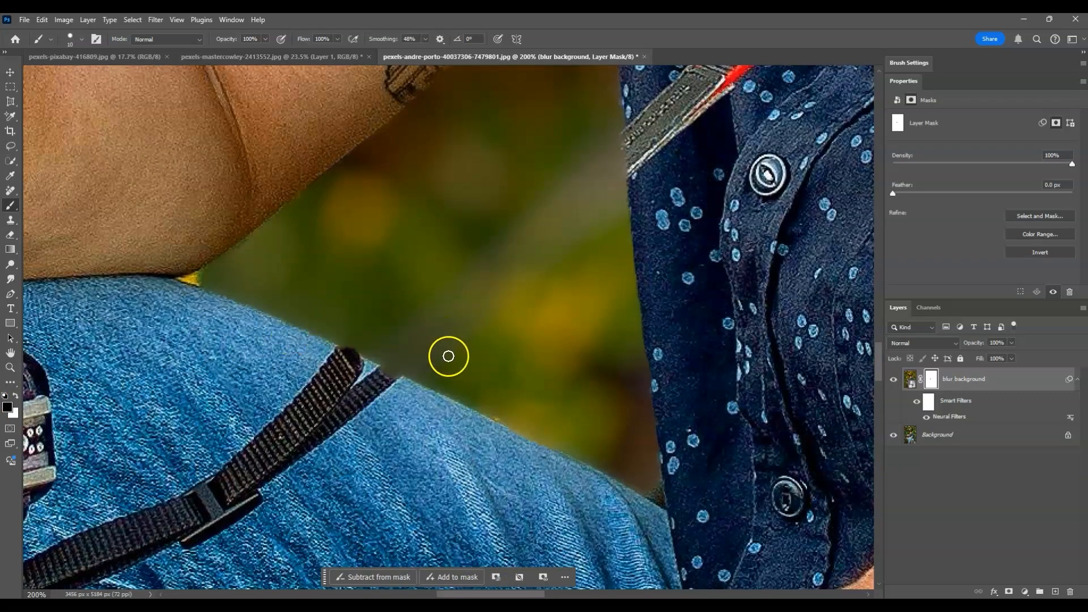
{"action": "mouse_move", "coordinate": [416, 355]}
{"action": "left_mouse_down"}
{"action": "mouse_move", "coordinate": [602, 170]}
{"action": "mouse_move", "coordinate": [471, 298]}
{"action": "mouse_move", "coordinate": [365, 371]}
{"action": "mouse_move", "coordinate": [347, 357]}
{"action": "mouse_move", "coordinate": [384, 354]}
{"action": "left_mouse_up"}
Paint white on the mask with a smaller brush along both edges of the lower strap to blur the exposed background.
{"action": "key", "text": "bracketleft"}
{"action": "key", "text": "bracketleft"}
{"action": "key", "text": "bracketleft"}
{"action": "key", "text": "x"}
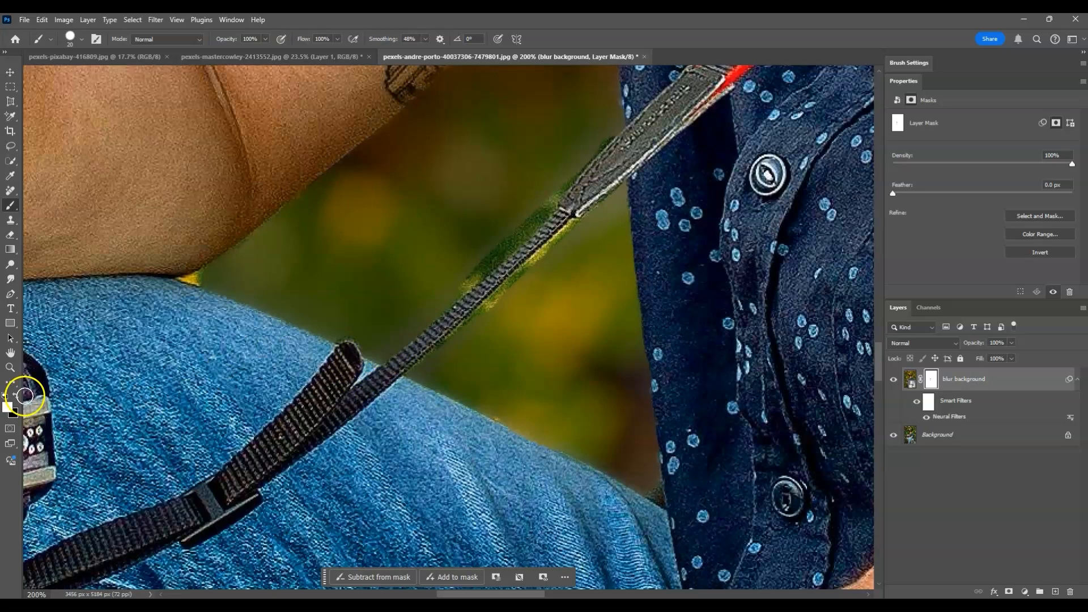
{"action": "key", "text": "bracketleft"}
{"action": "key", "text": "bracketleft"}
{"action": "key", "text": "bracketleft"}
{"action": "key", "text": "bracketleft"}
{"action": "mouse_move", "coordinate": [474, 283]}
{"action": "left_mouse_down"}
{"action": "mouse_move", "coordinate": [556, 199]}
{"action": "mouse_move", "coordinate": [439, 343]}
{"action": "mouse_move", "coordinate": [602, 150]}
{"action": "left_mouse_up"}
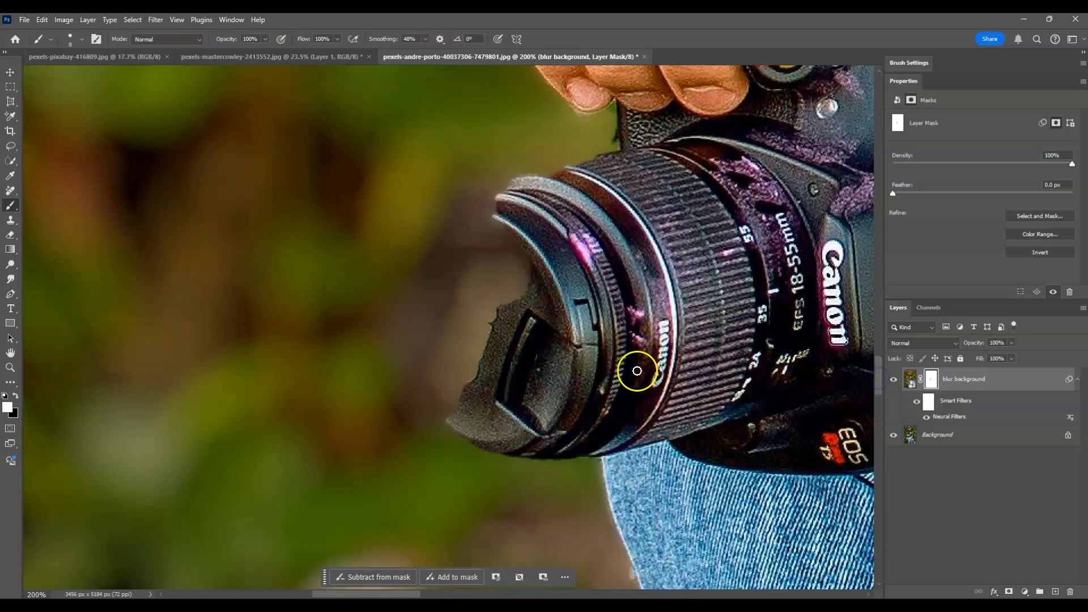
Paint the mask over the camera's lens cap to restore it, clean up its outer edge, and fit the photo to the screen.
{"action": "mouse_move", "coordinate": [631, 368]}
{"action": "left_mouse_down"}
{"action": "mouse_move", "coordinate": [431, 340]}
{"action": "mouse_move", "coordinate": [407, 284]}
{"action": "mouse_move", "coordinate": [486, 245]}
{"action": "mouse_move", "coordinate": [486, 230]}
{"action": "left_mouse_up"}
{"action": "key", "text": "x"}
{"action": "mouse_move", "coordinate": [507, 180]}
{"action": "left_mouse_down"}
{"action": "mouse_move", "coordinate": [382, 300]}
{"action": "mouse_move", "coordinate": [515, 466]}
{"action": "left_mouse_up"}
{"action": "key", "text": "x"}
{"action": "left_click_drag", "start_coordinate": [407, 262], "coordinate": [399, 353]}
{"action": "key", "text": "z"}
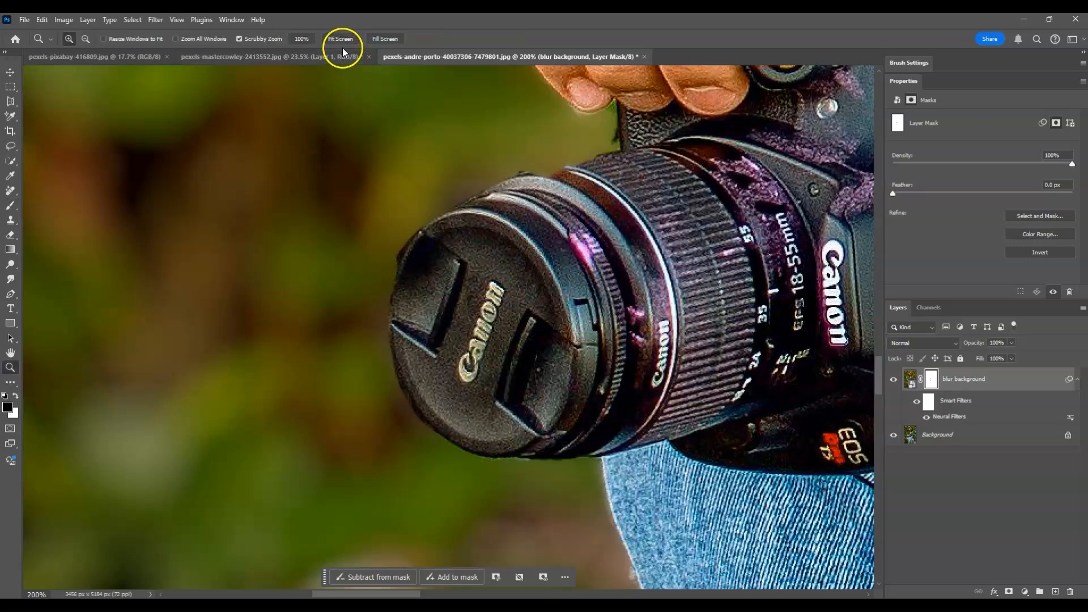
{"action": "left_click", "coordinate": [340, 39]}
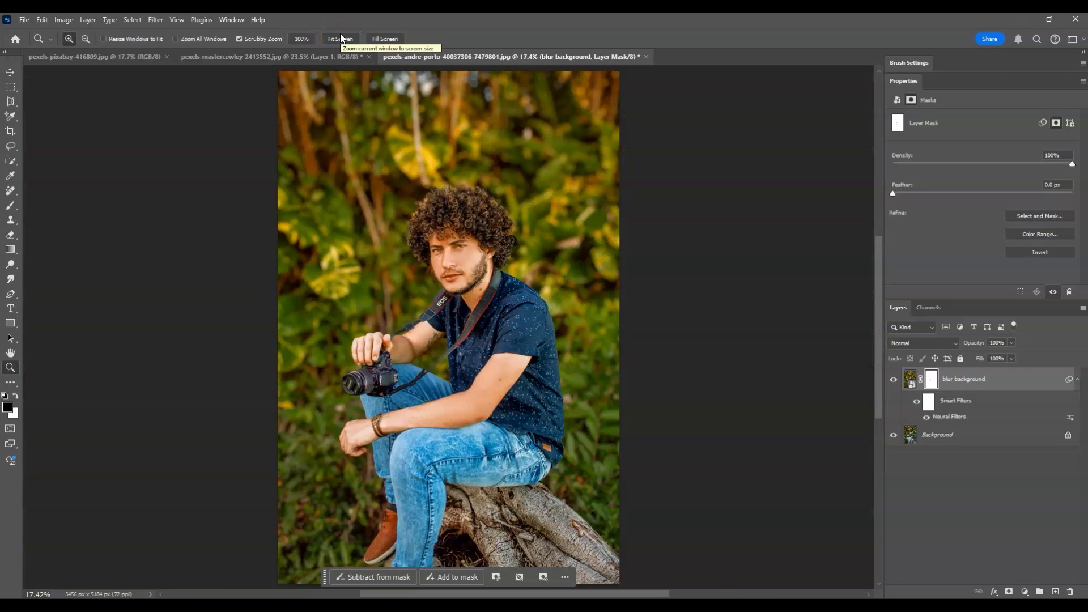
Duplicate the Background layer to the top of the layer stack and hide the copy for a before-and-after comparison.
{"action": "left_click_drag", "start_coordinate": [1014, 435], "coordinate": [1003, 372], "text": "alt"}
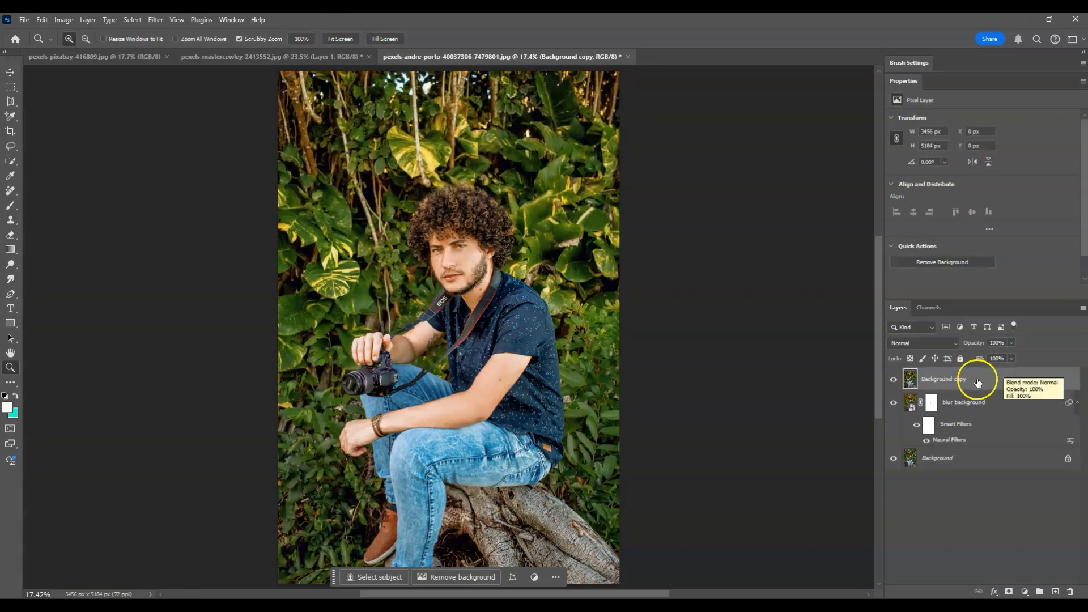
{"action": "left_click", "coordinate": [894, 381]}
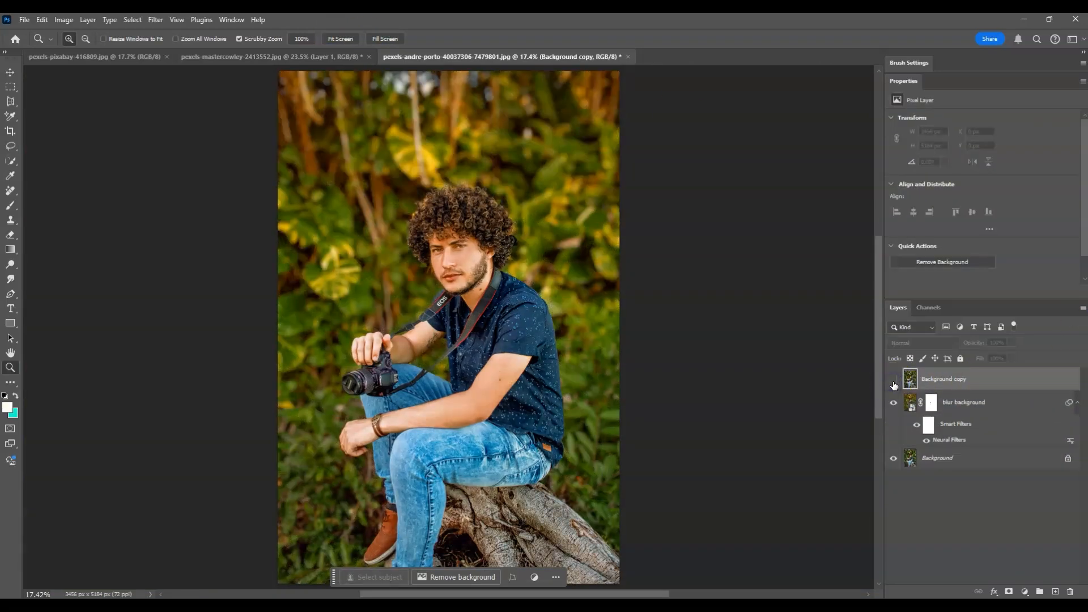